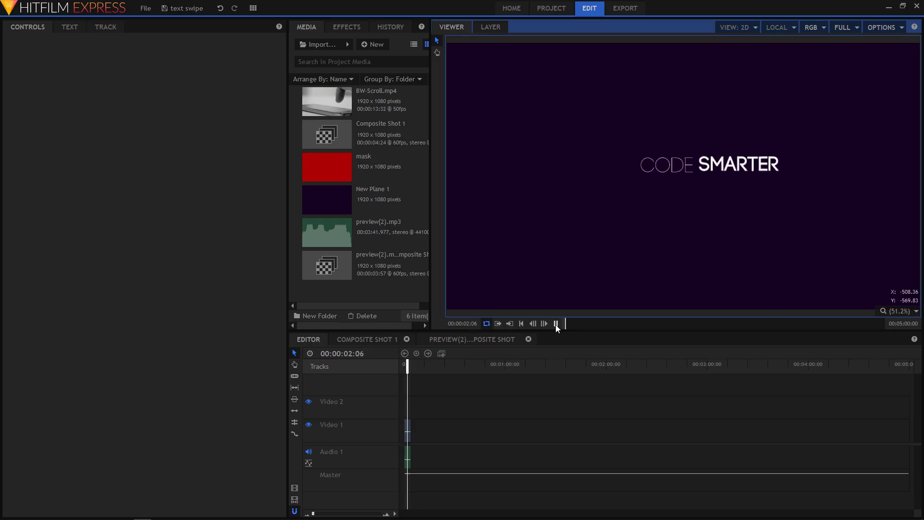
Start a new project without saving, using the 1080p Full HD @ 60 fps template, and begin compositing.
left_click(146, 9)
left_click(158, 27)
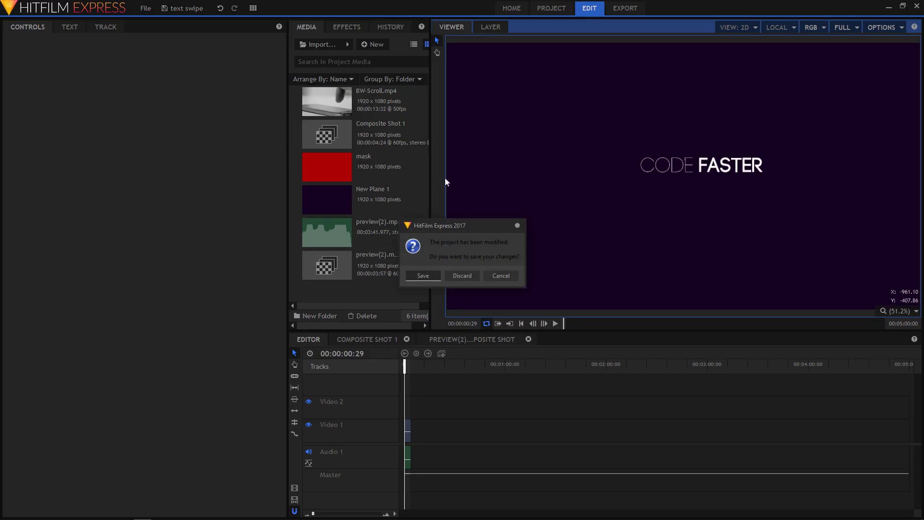
left_click(461, 276)
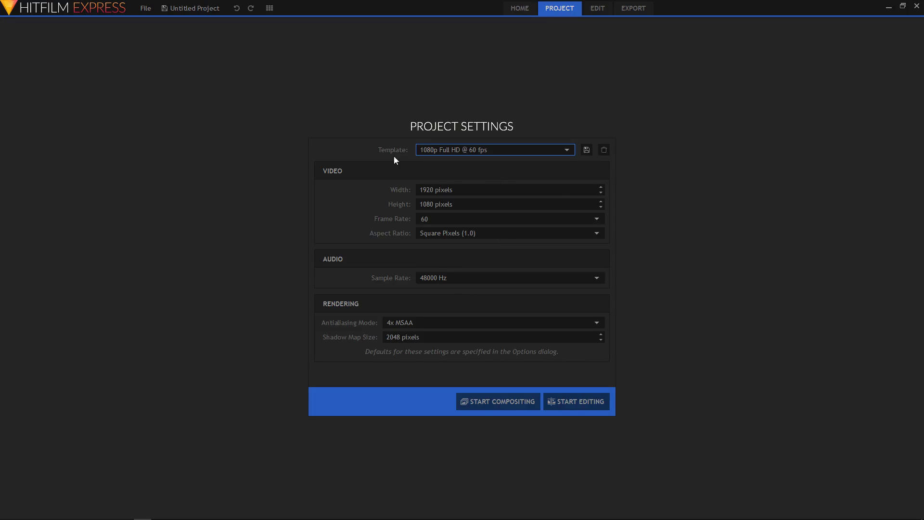
left_click(446, 149)
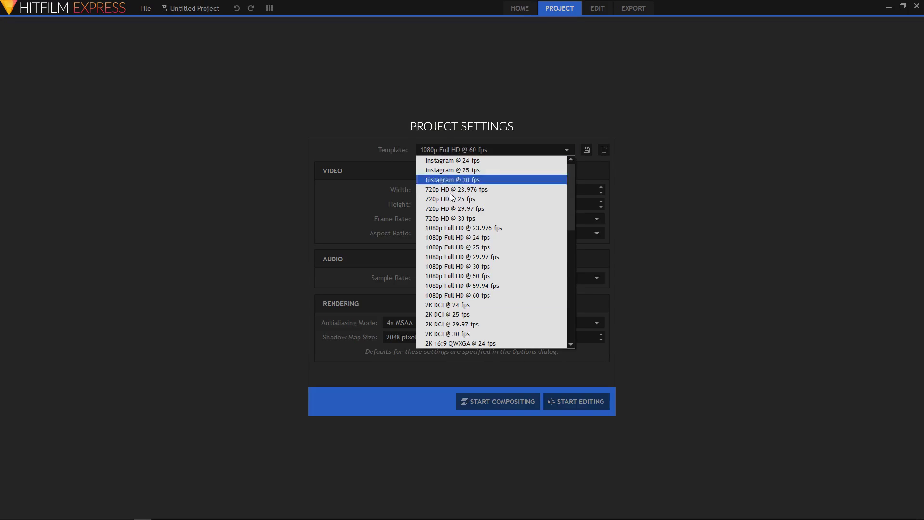
left_click(449, 285)
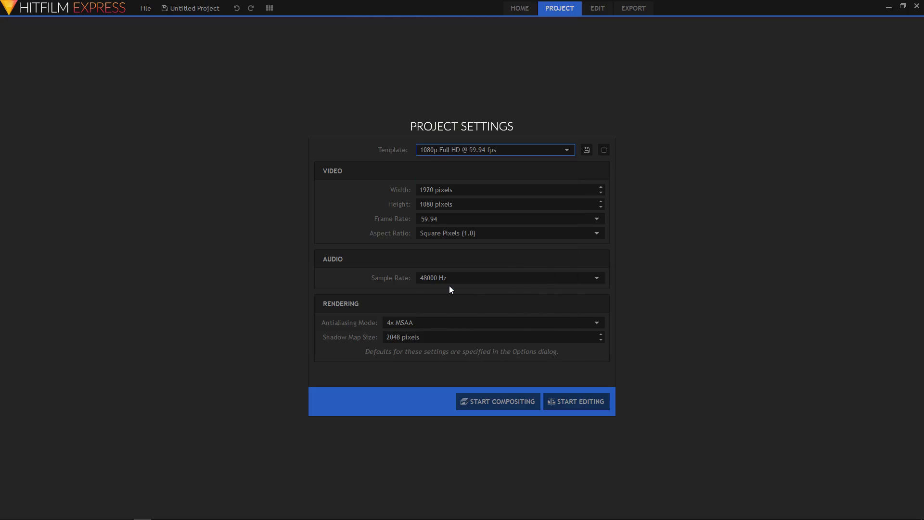
left_click(449, 151)
left_click(483, 294)
left_click(489, 402)
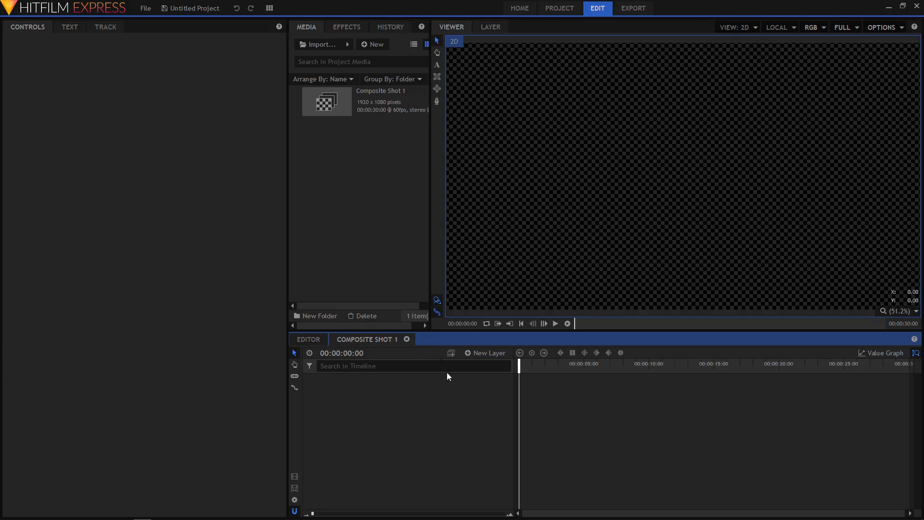
Add a plane layer named BG and give it a dark navy colour.
left_click(484, 354)
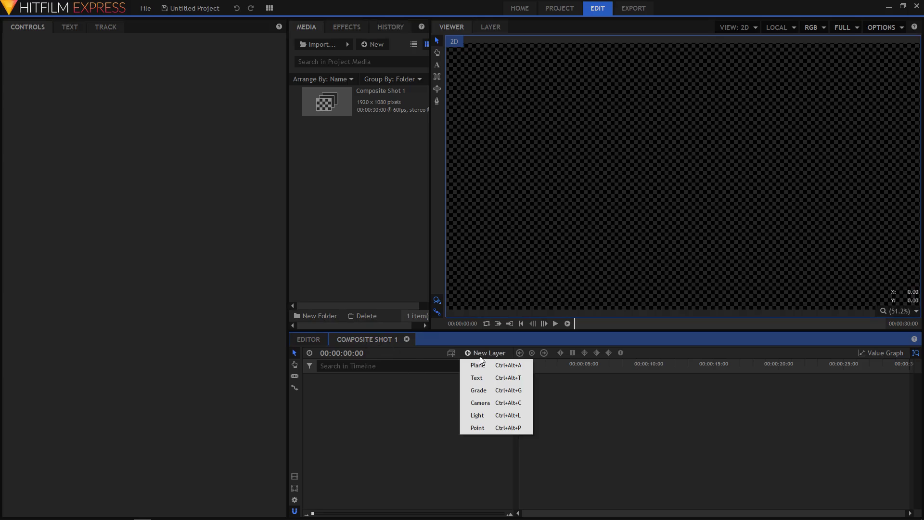
left_click(483, 365)
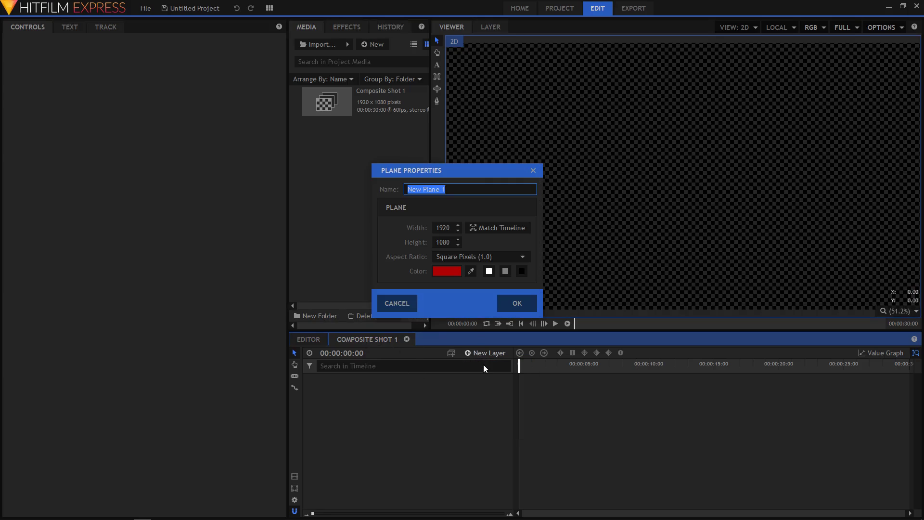
left_click(399, 307)
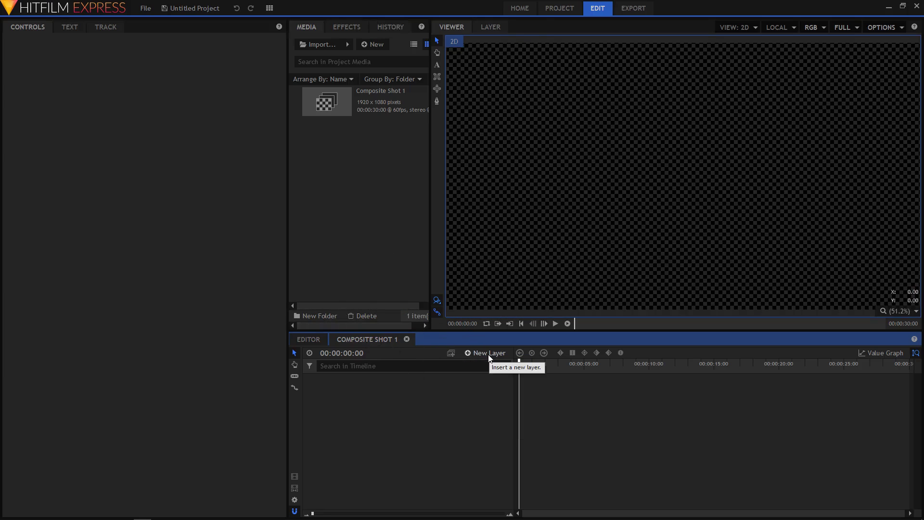
left_click(490, 355)
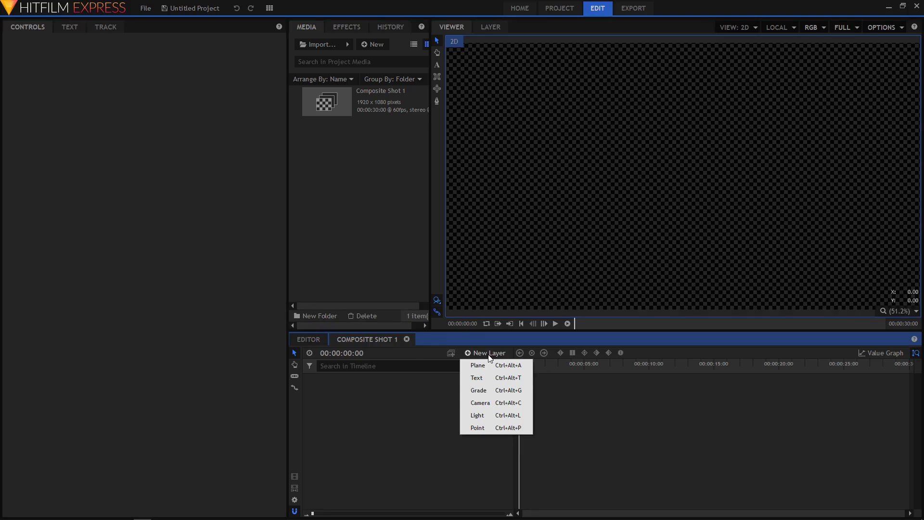
left_click(482, 366)
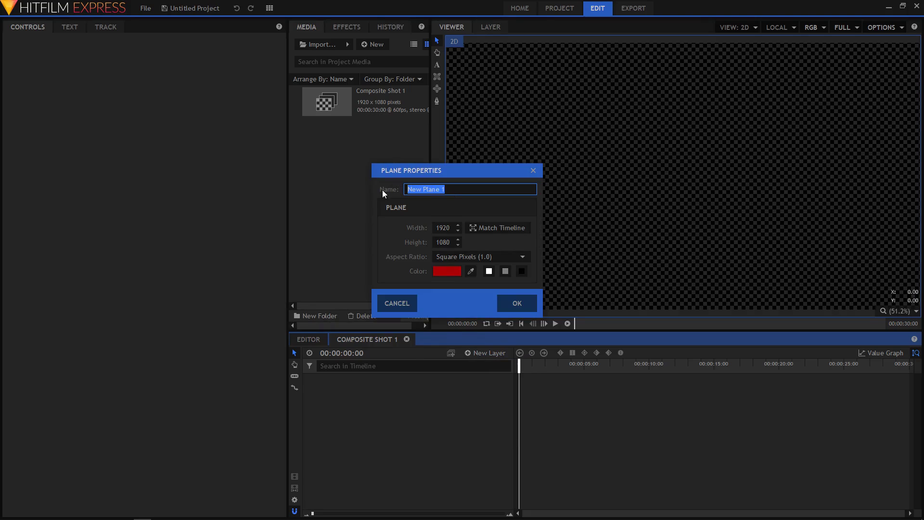
type("BG")
left_click(447, 270)
left_click(343, 178)
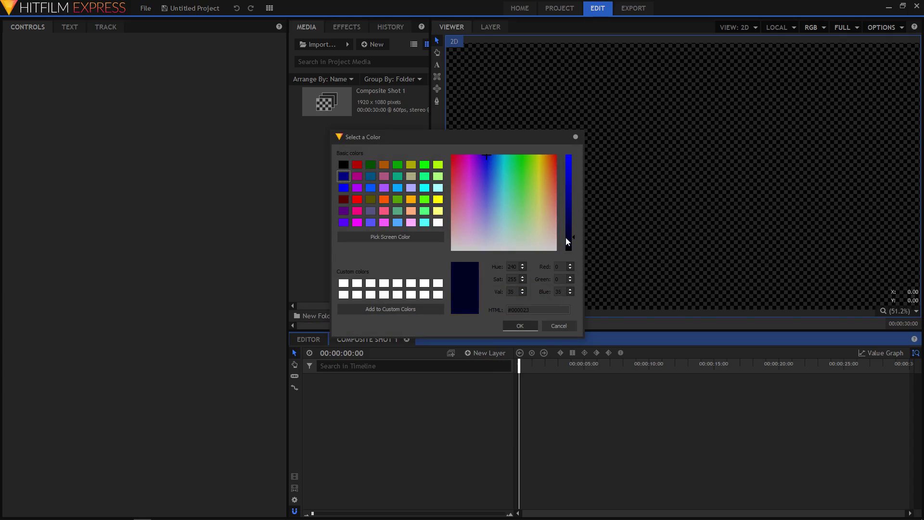
left_click(524, 325)
Create the bg plane, then add a new 600 by 200 text layer.
left_click(504, 304)
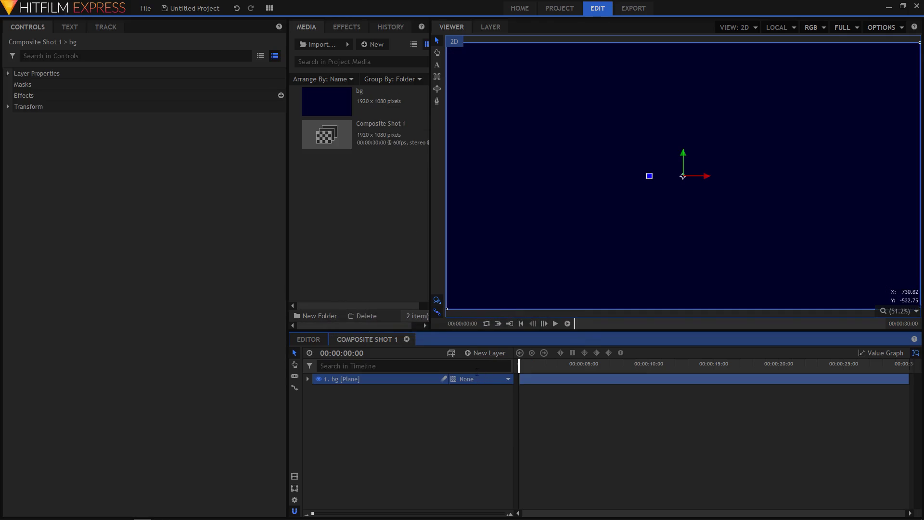
left_click(486, 353)
left_click(491, 378)
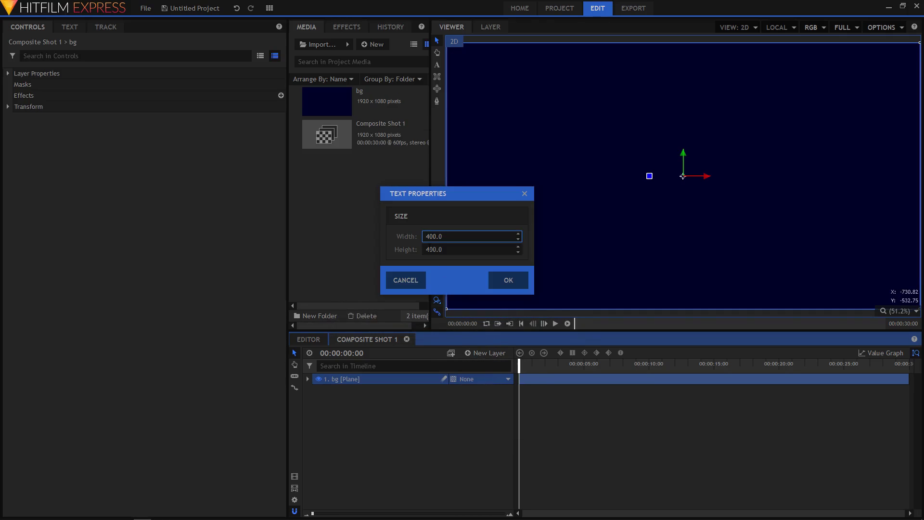
left_click_drag(426, 237, 410, 252)
type("6")
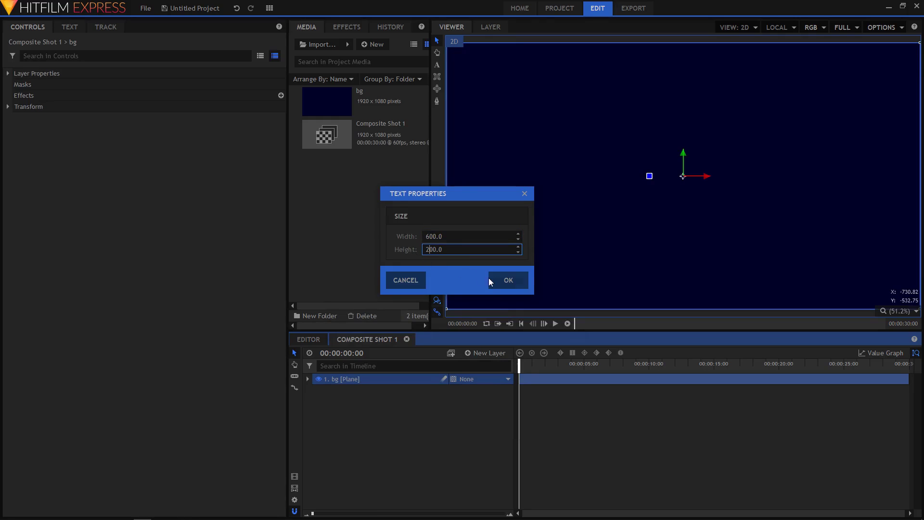
left_click(514, 281)
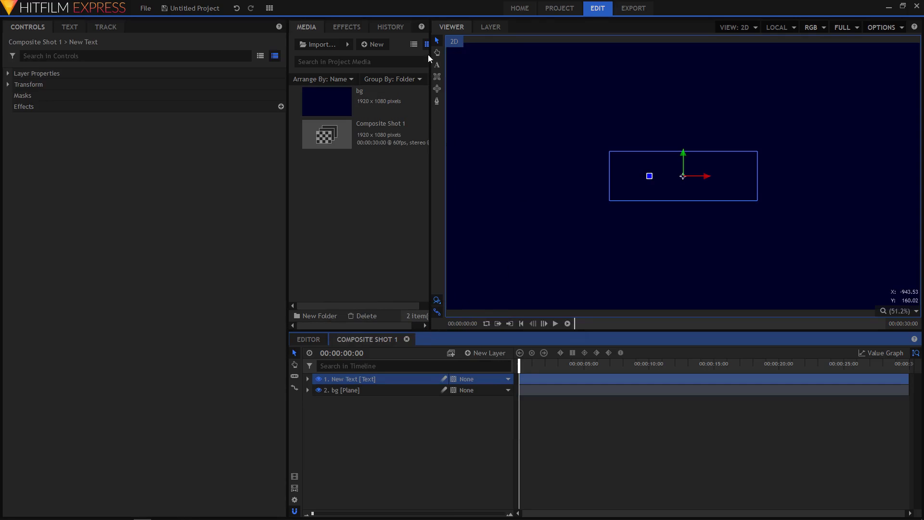
Type CODE and format it in the Code Light font at size 130.
left_click(438, 66)
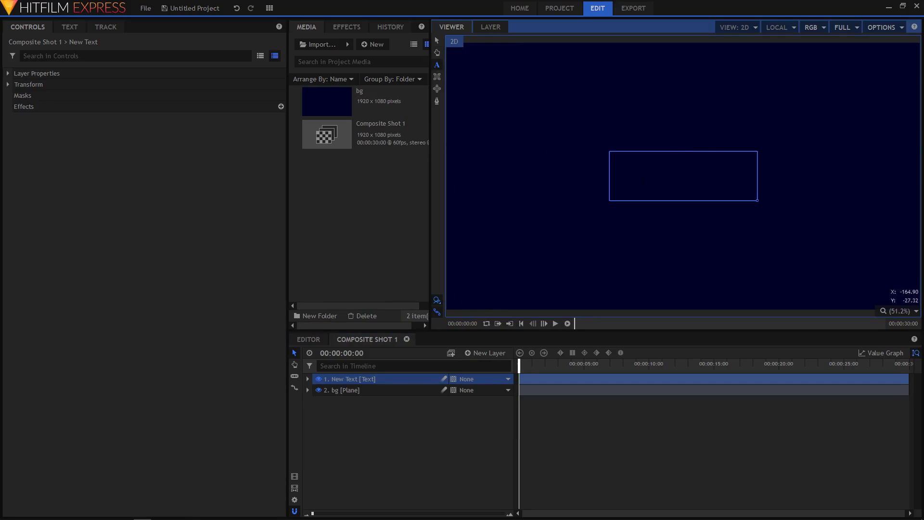
type("CODE")
key("ctrl+a")
left_click(69, 27)
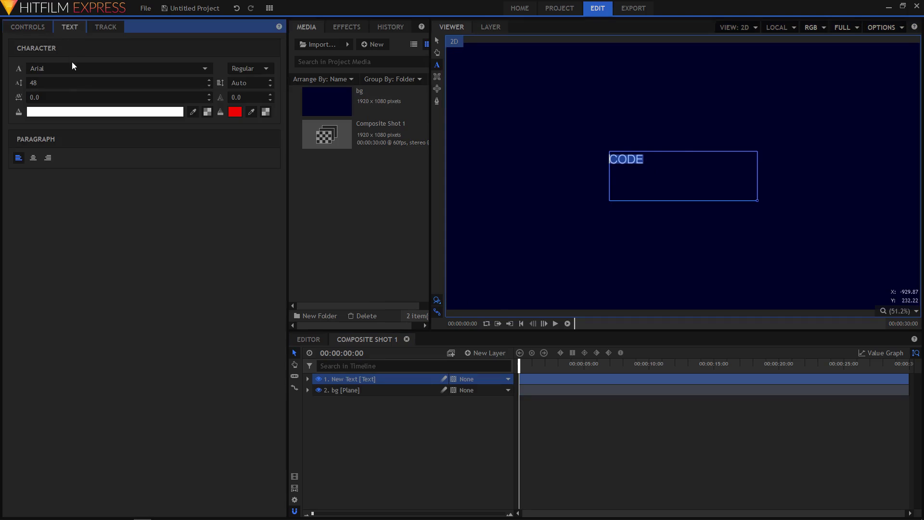
left_click(71, 66)
scroll(70, 251, "down", 3)
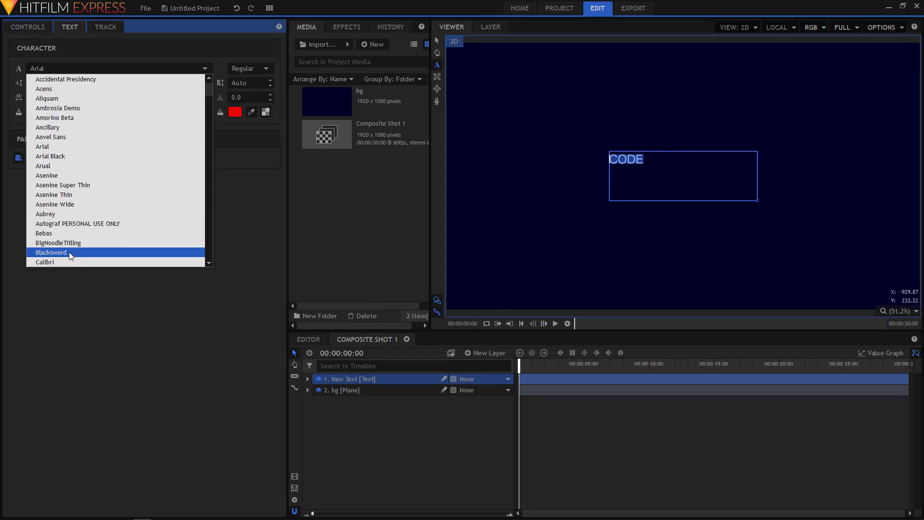
scroll(57, 246, "down", 7)
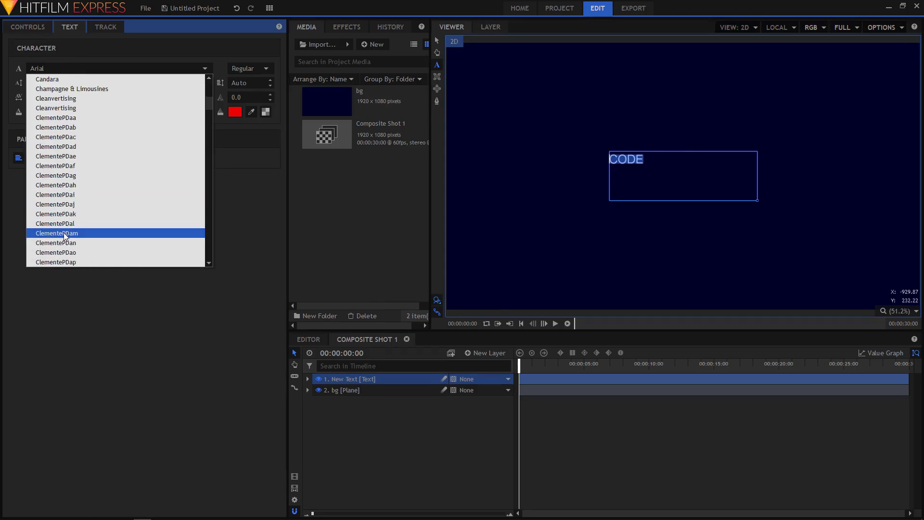
left_click(66, 244)
type("130")
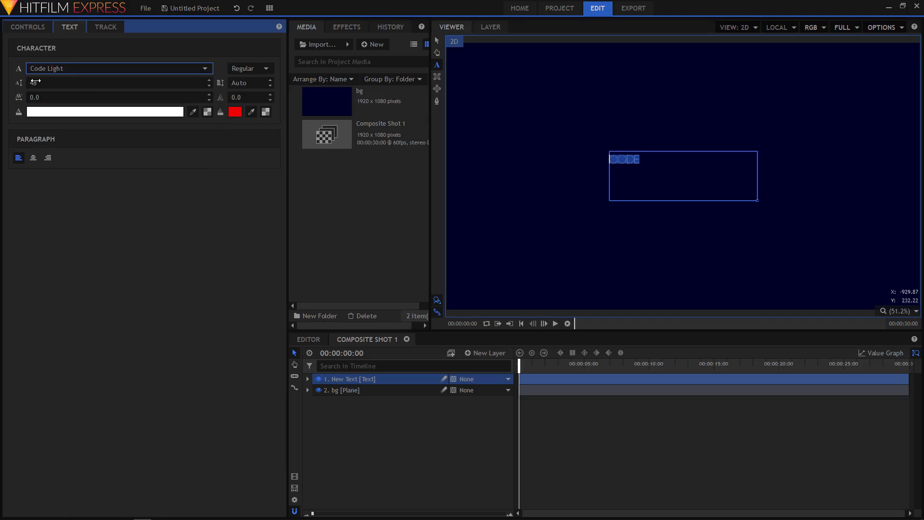
key("Return")
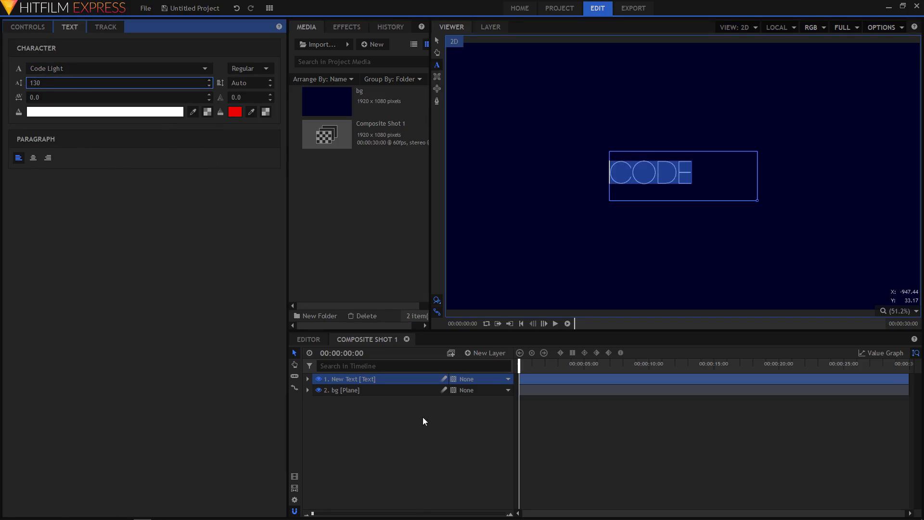
left_click(481, 353)
Add a 600 by 600 text layer reading SMARTER, BETTER, FASTER on stacked lines.
left_click(466, 379)
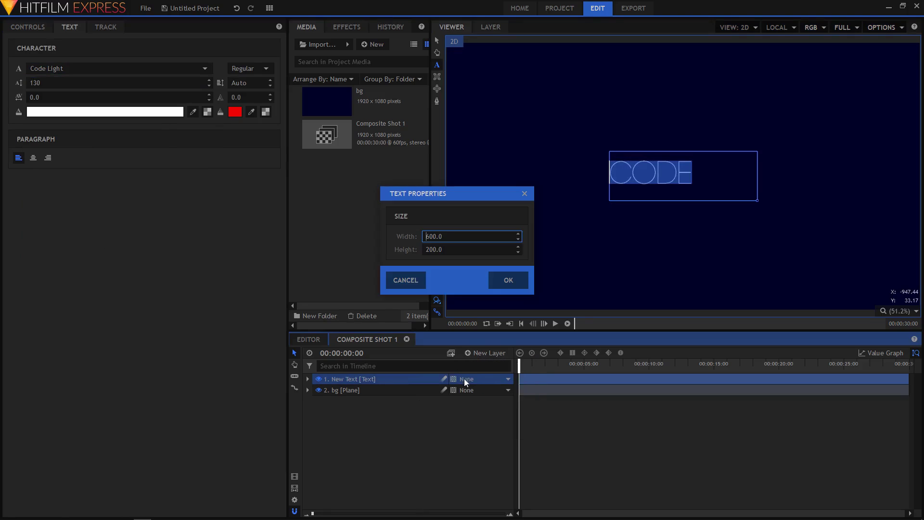
left_click(427, 249)
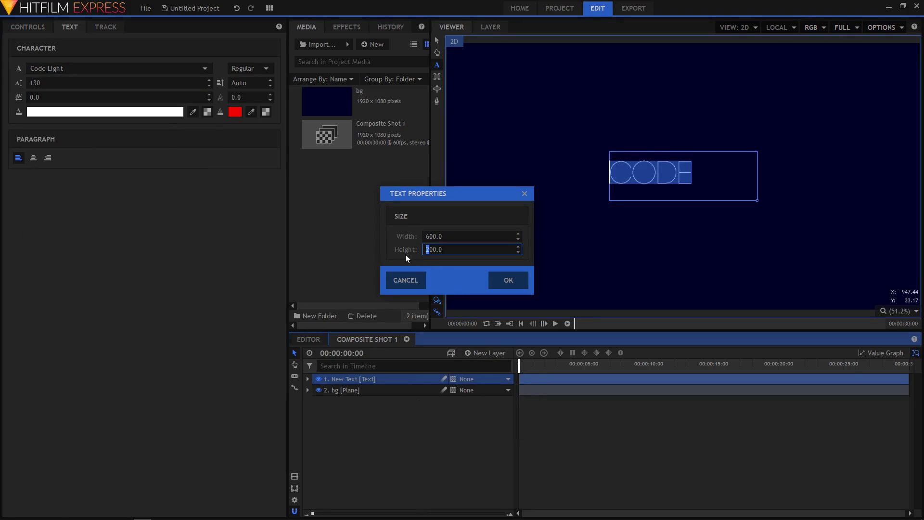
left_click(509, 280)
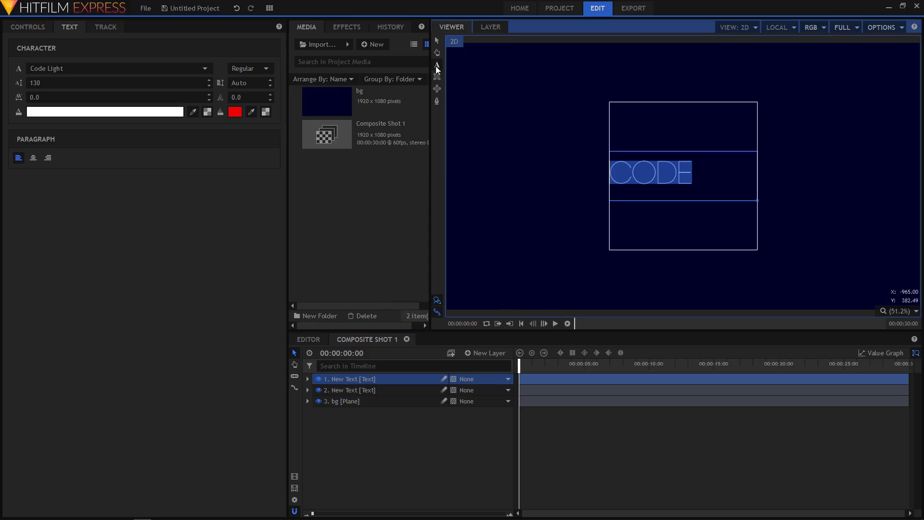
left_click(436, 40)
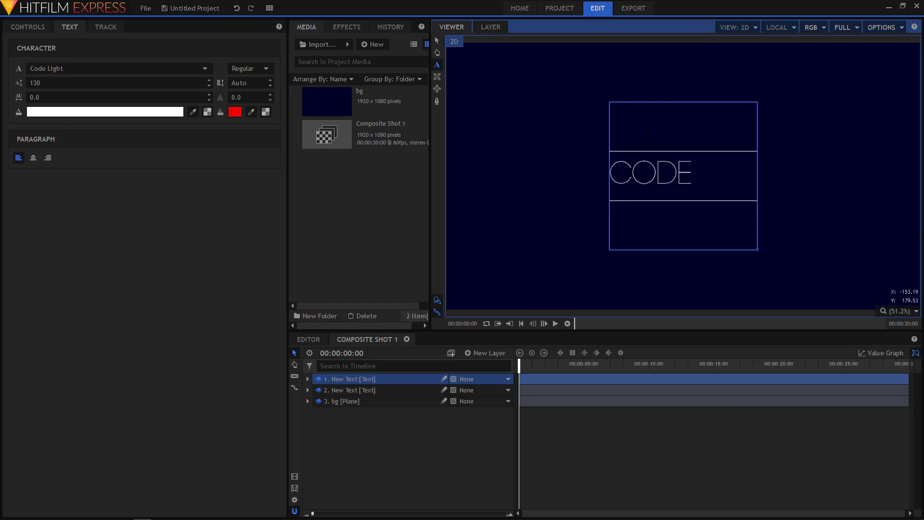
type("SMARTER")
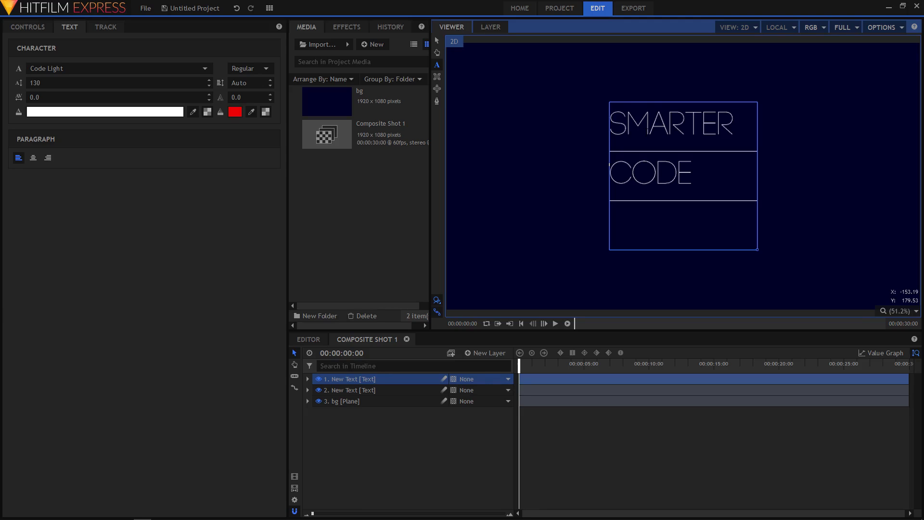
type("BETTER")
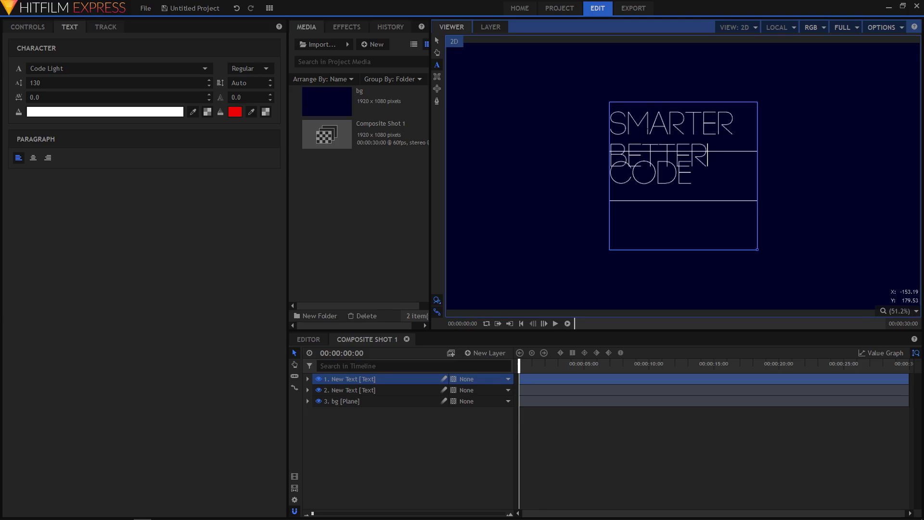
key("Return")
type("FASTER")
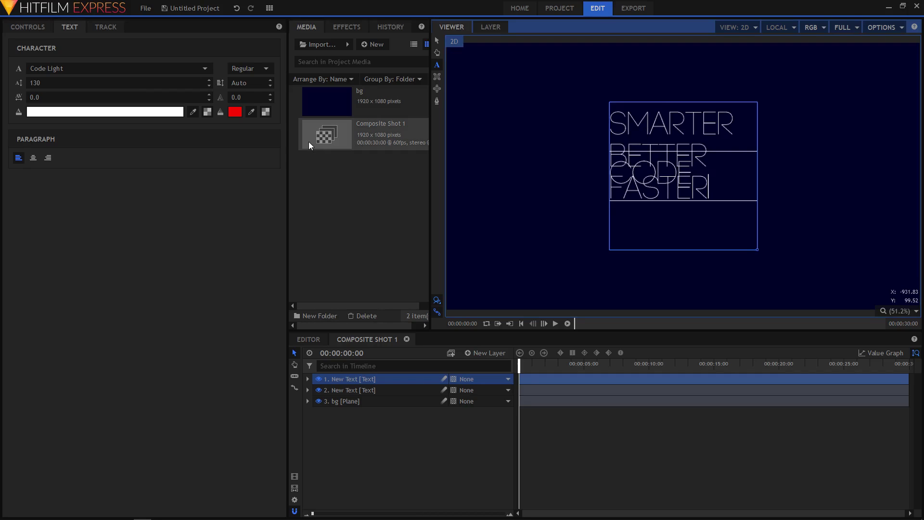
Change all the stacked words to the Code Bold font.
key("ctrl+a")
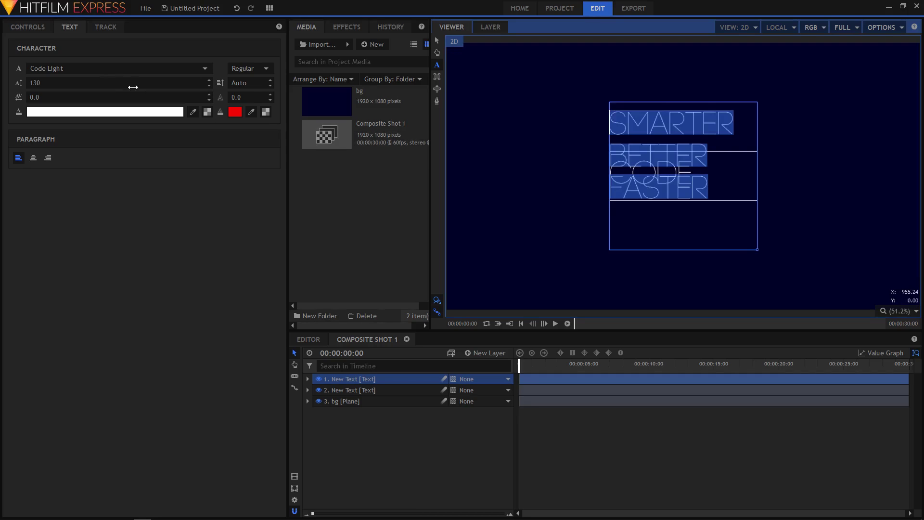
left_click(60, 72)
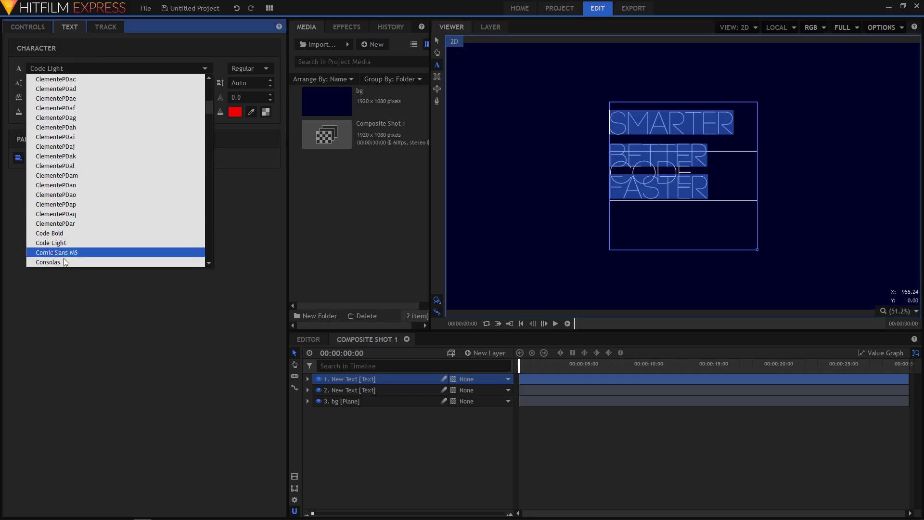
scroll(59, 250, "down", 1)
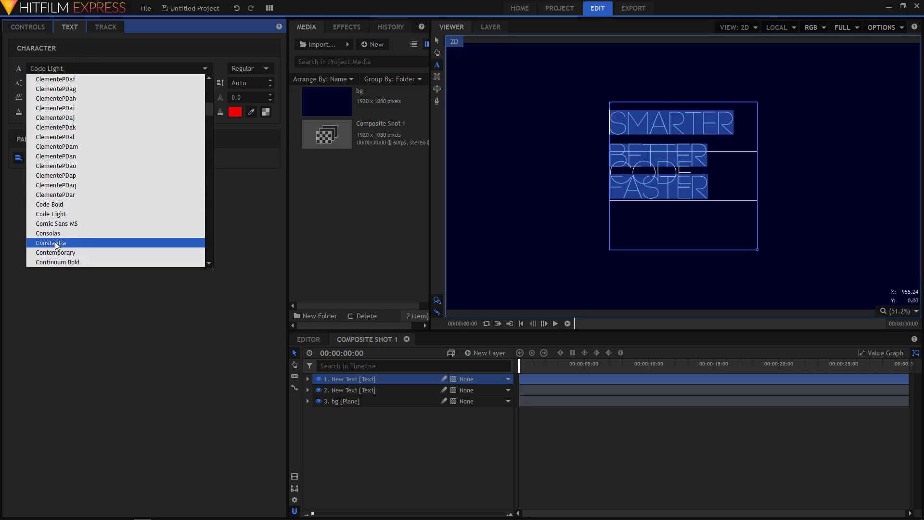
left_click(63, 203)
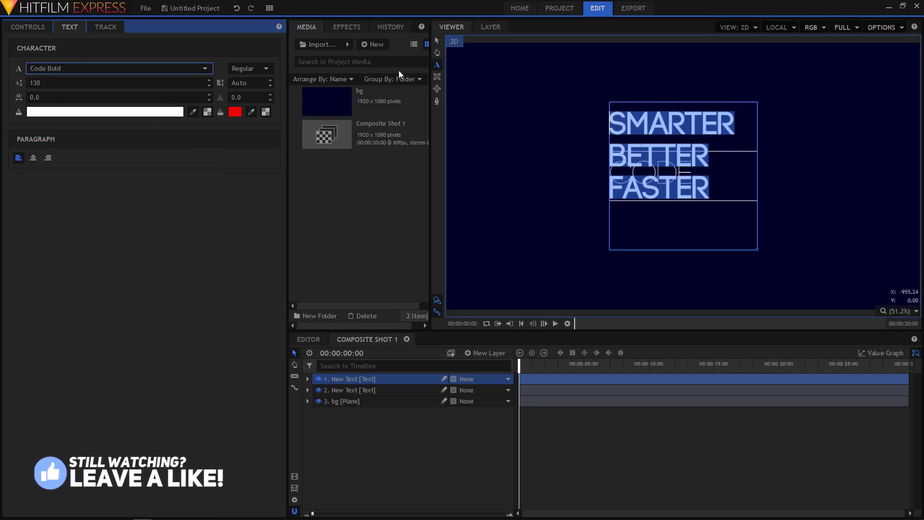
left_click(436, 40)
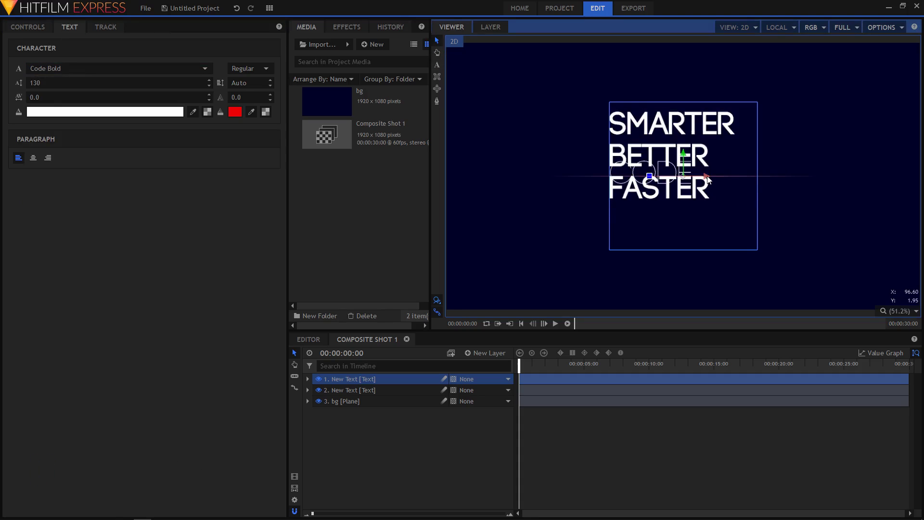
Move the stacked words right and slightly down so CODE shows beside them.
left_click_drag(707, 177, 770, 206)
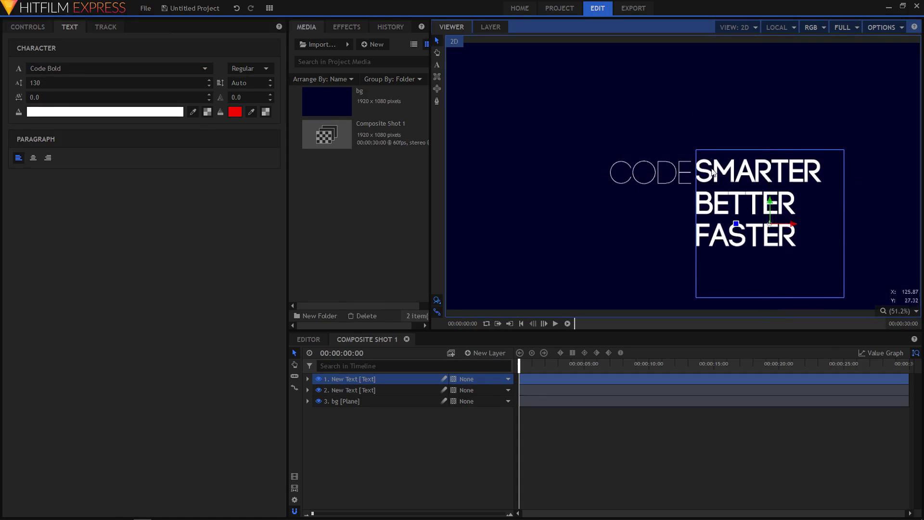
scroll(770, 207, "up", 4)
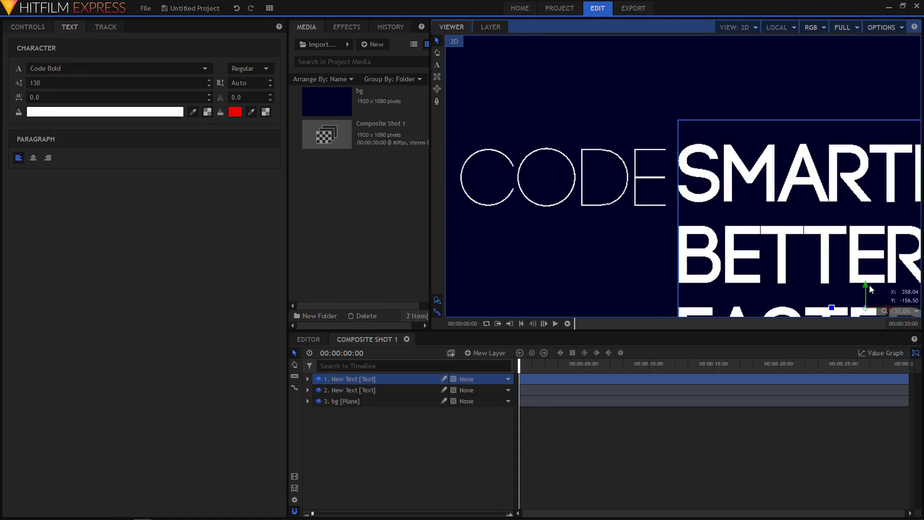
left_click_drag(866, 285, 866, 288)
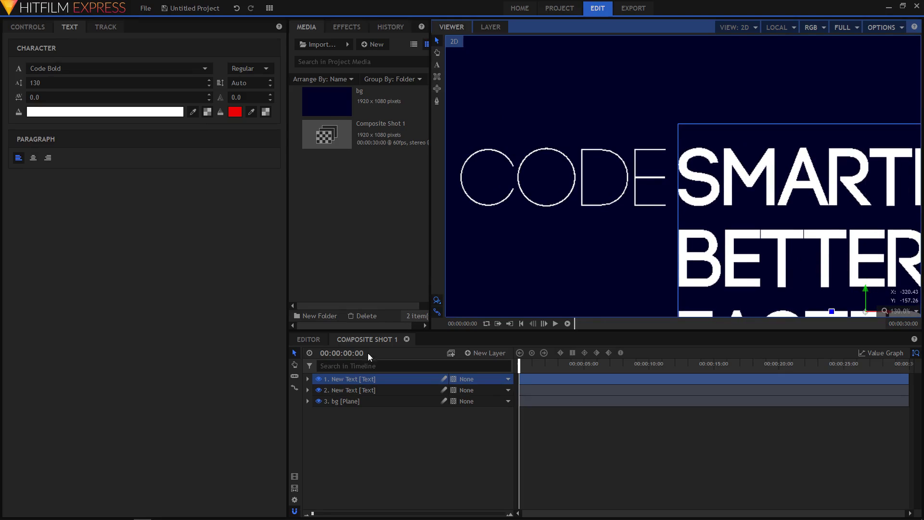
left_click(365, 420)
Shift both text layers left together to centre the combined title in the frame.
scroll(654, 224, "down", 2)
scroll(654, 224, "down", 2)
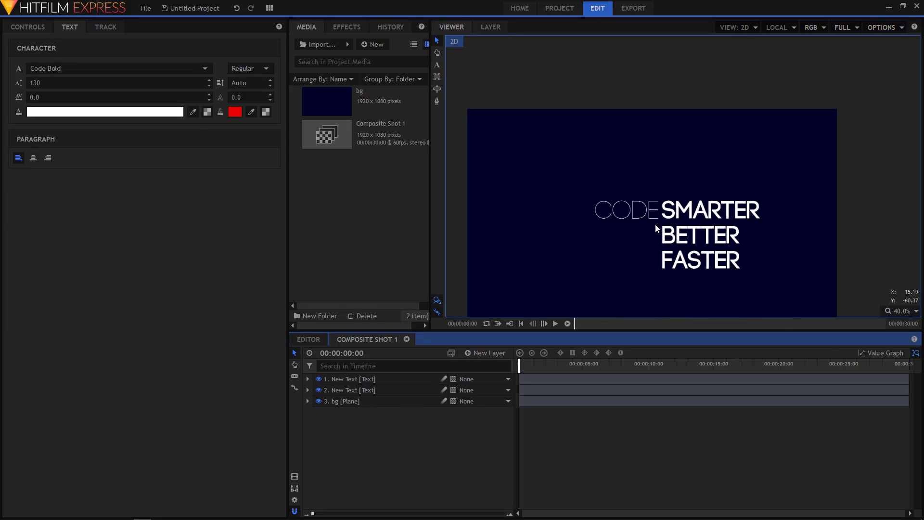
left_click(345, 379)
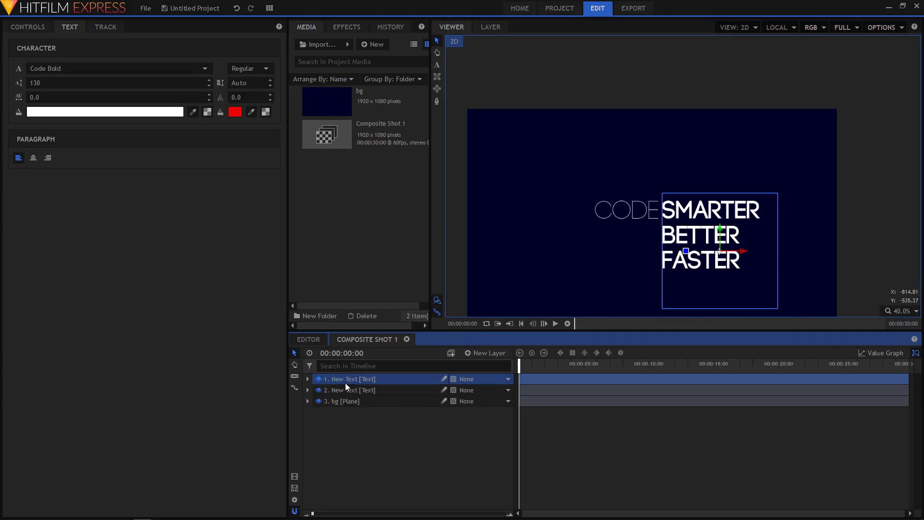
left_click(352, 391, "ctrl")
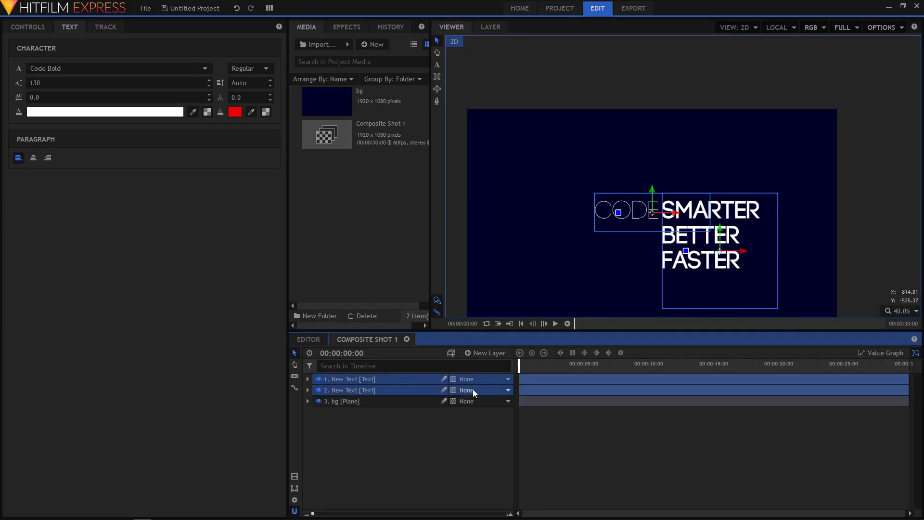
left_click_drag(744, 250, 721, 252)
left_click(442, 431)
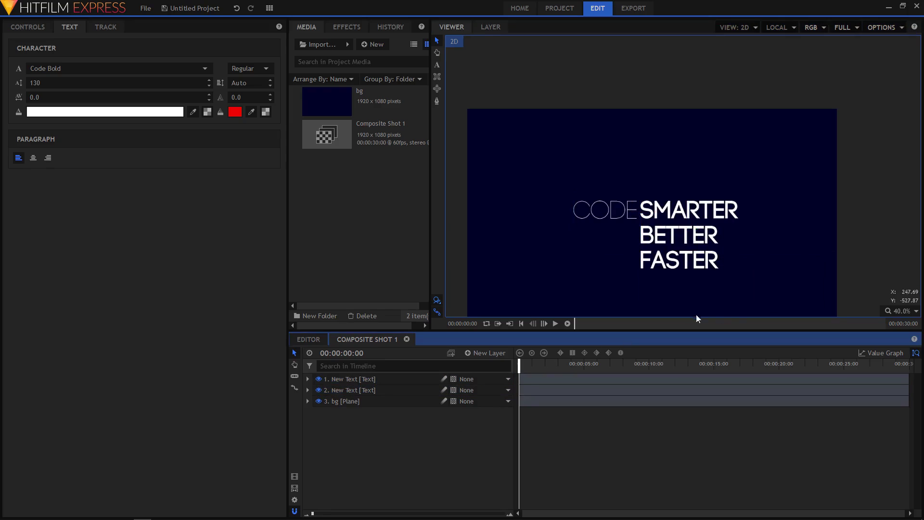
scroll(689, 256, "down", 2)
scroll(688, 256, "up", 3)
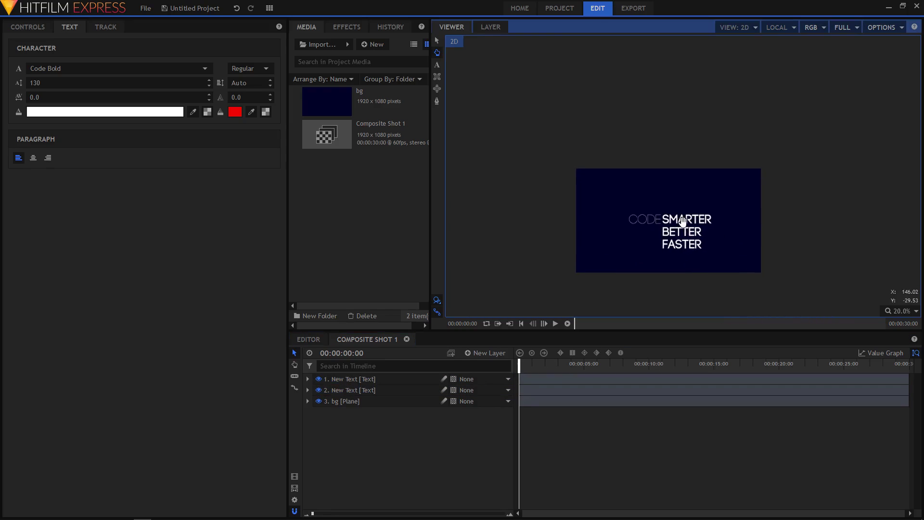
scroll(689, 222, "down", 1)
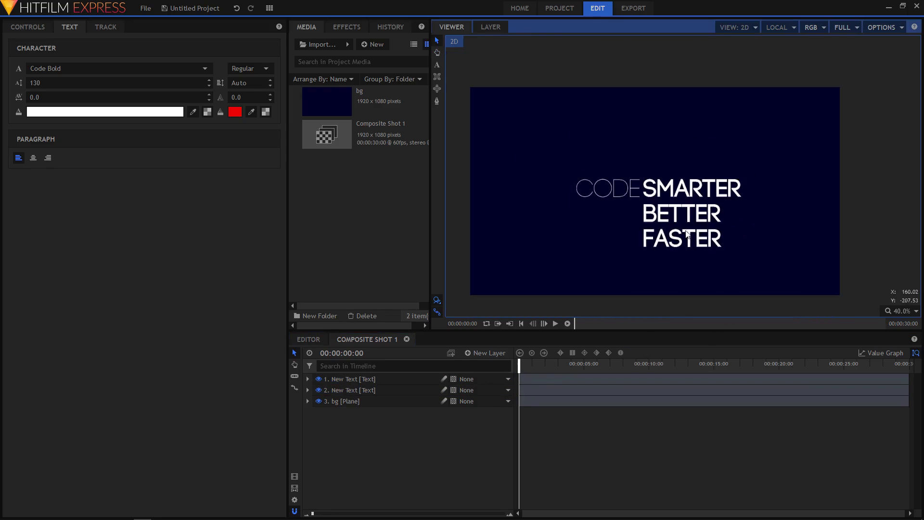
key("h")
left_click_drag(659, 255, 660, 242)
key("v")
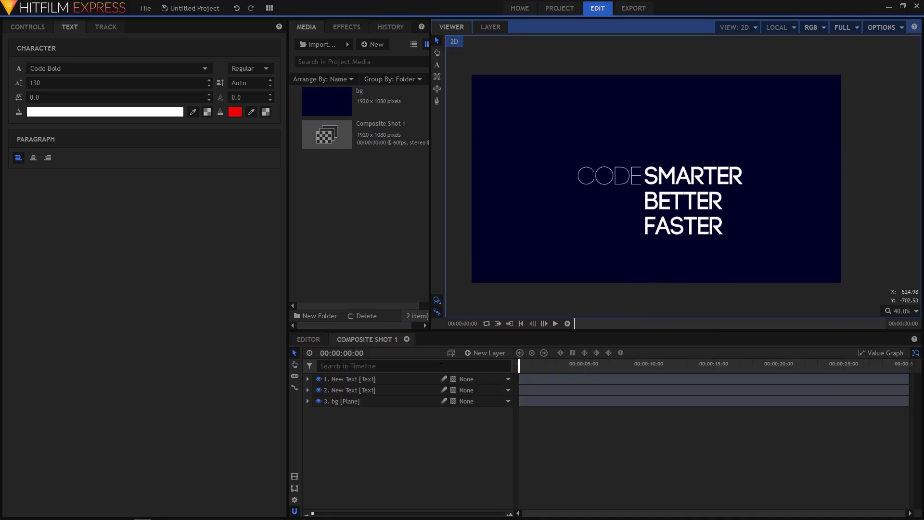
left_click(480, 353)
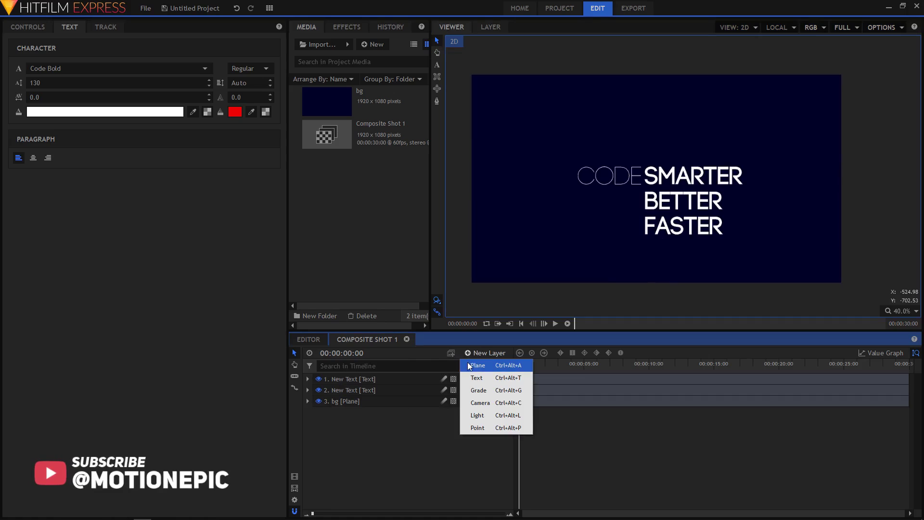
Create a dark red full-frame plane layer named mask.
left_click(477, 365)
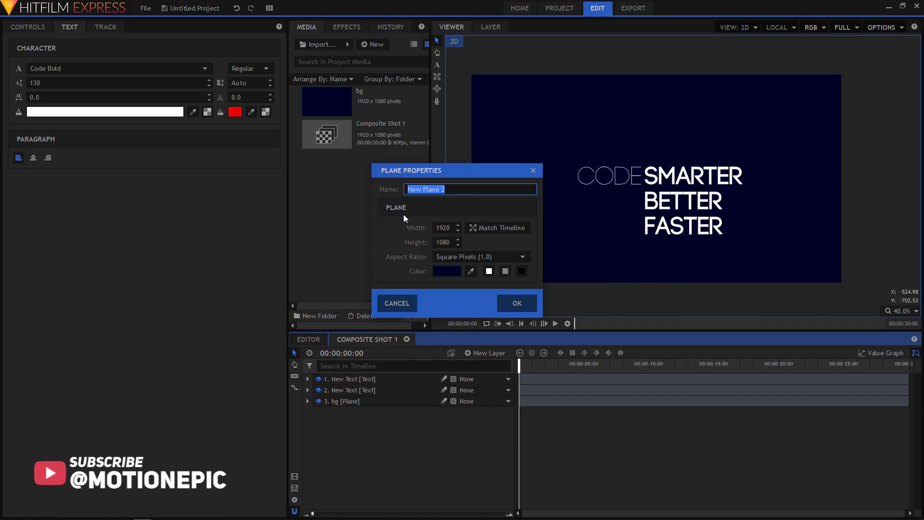
type("mask")
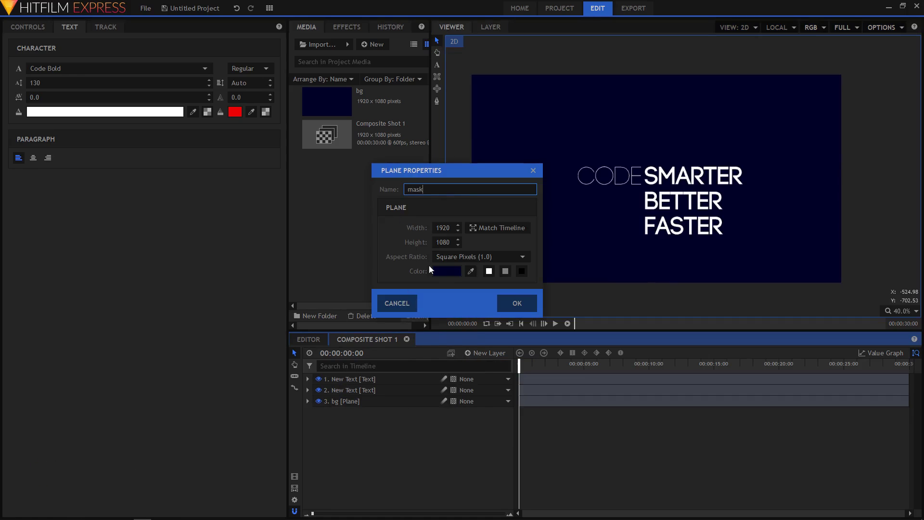
left_click(439, 271)
left_click(356, 166)
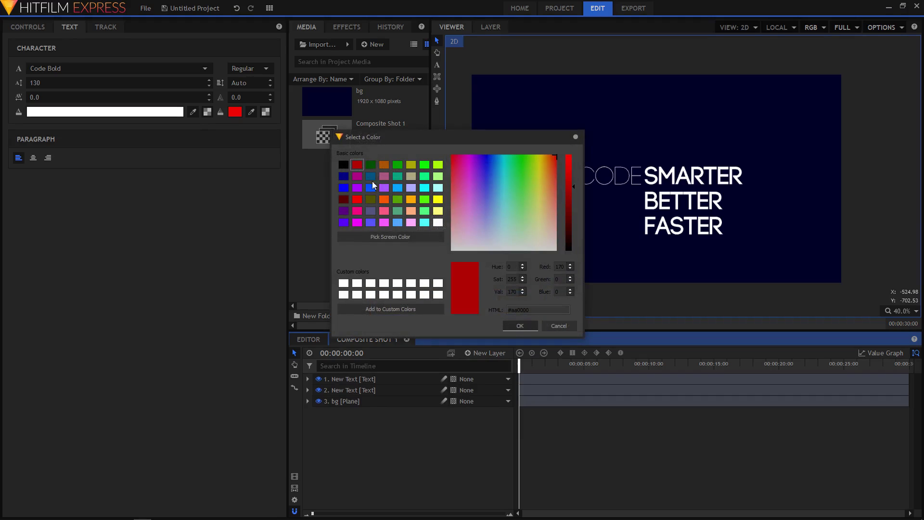
left_click(519, 328)
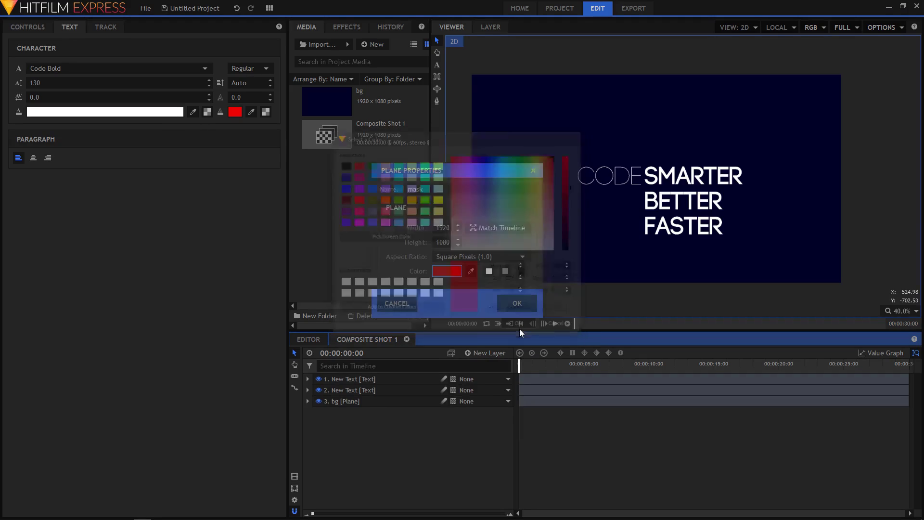
left_click(520, 300)
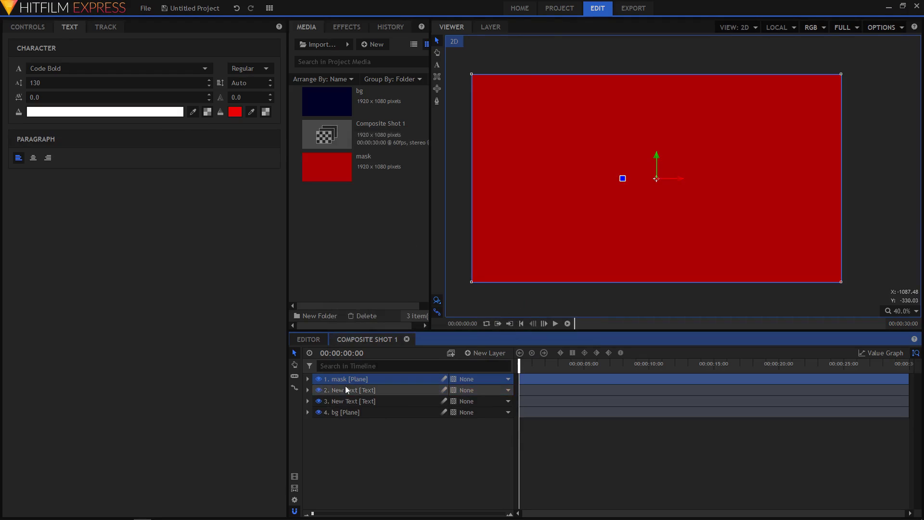
Set the mask plane's Transform opacity to 44%.
left_click(18, 27)
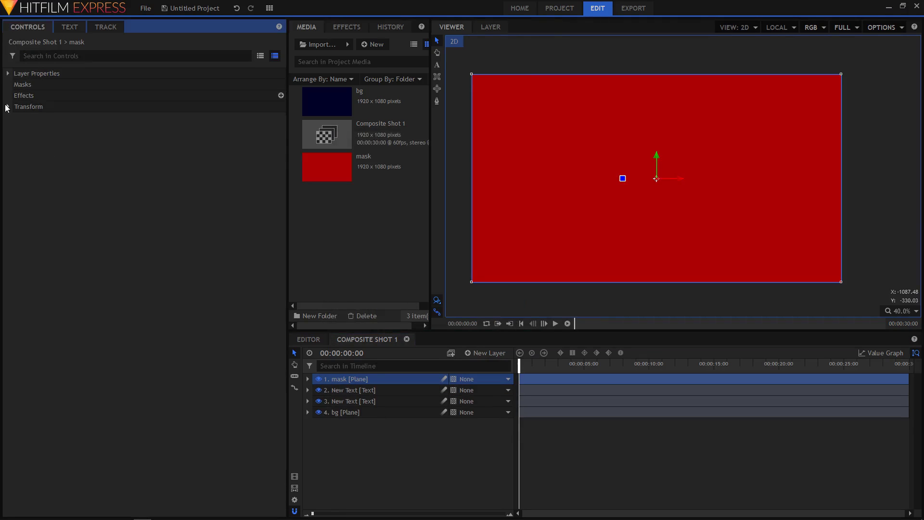
left_click(8, 106)
left_click(194, 118)
left_click_drag(194, 118, 191, 118)
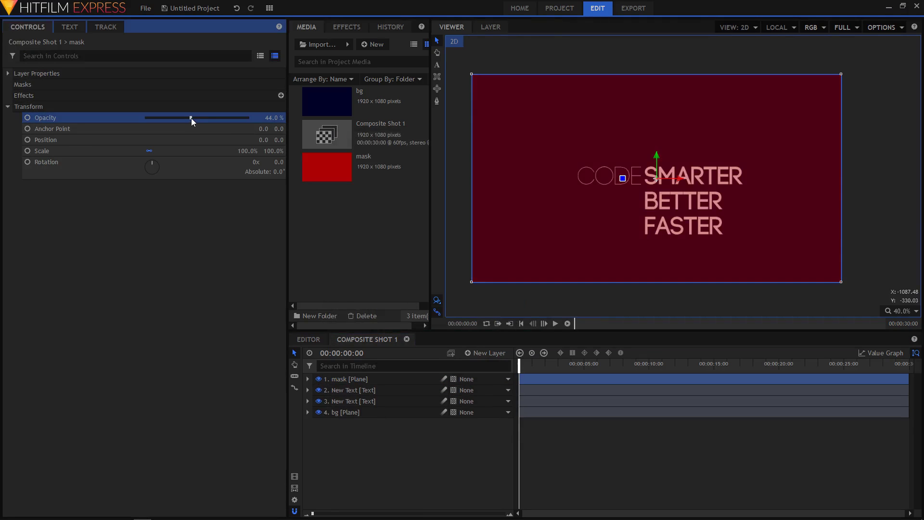
Lower the mask plane to about Y −588, its top edge just below SMARTER.
left_click_drag(656, 157, 663, 266)
scroll(671, 183, "up", 4)
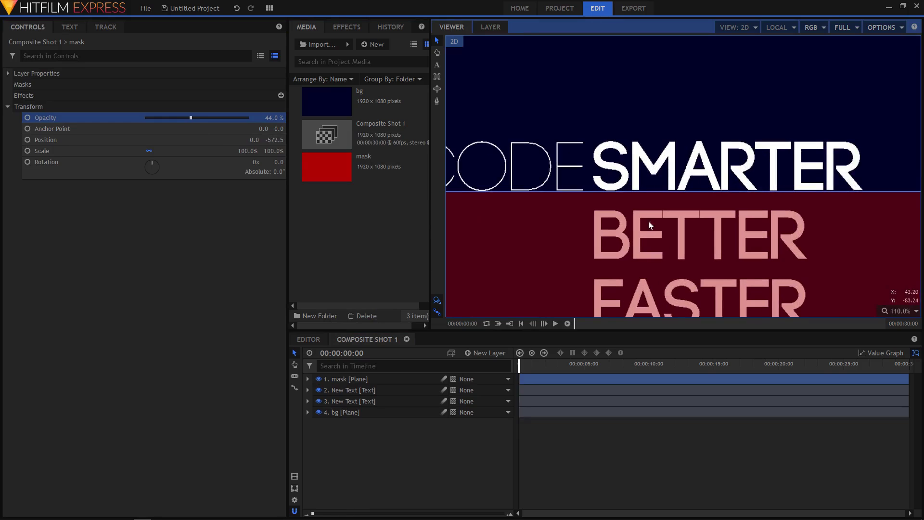
scroll(648, 221, "down", 2)
mouse_move(639, 267)
left_mouse_down()
mouse_move(640, 249)
mouse_move(627, 270)
left_mouse_up()
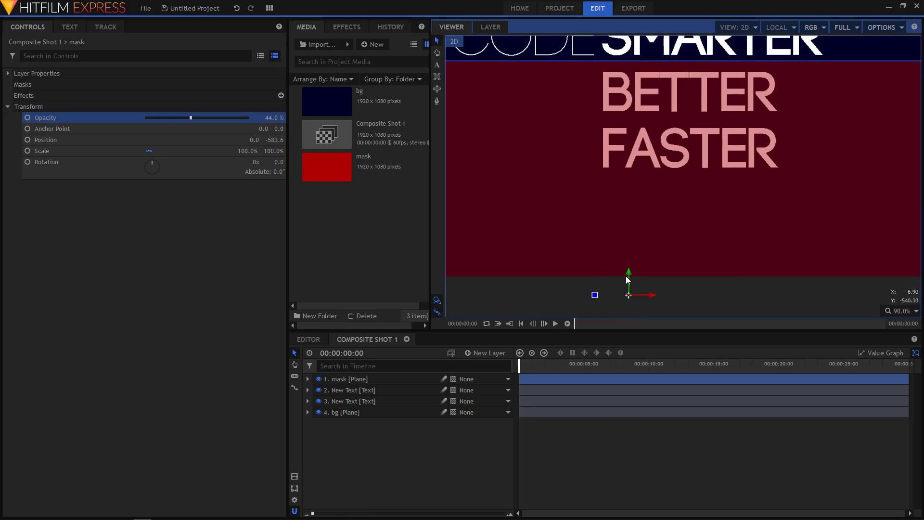
left_click_drag(628, 272, 627, 273)
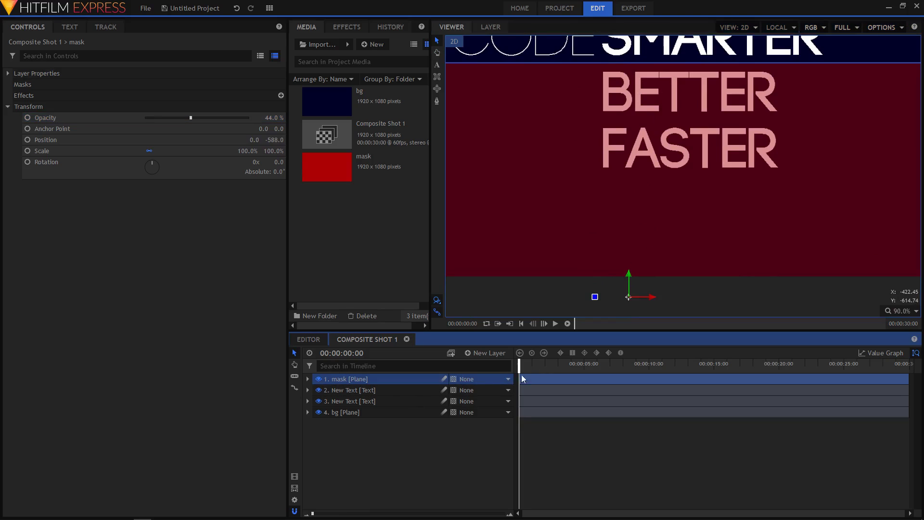
scroll(648, 258, "down", 4)
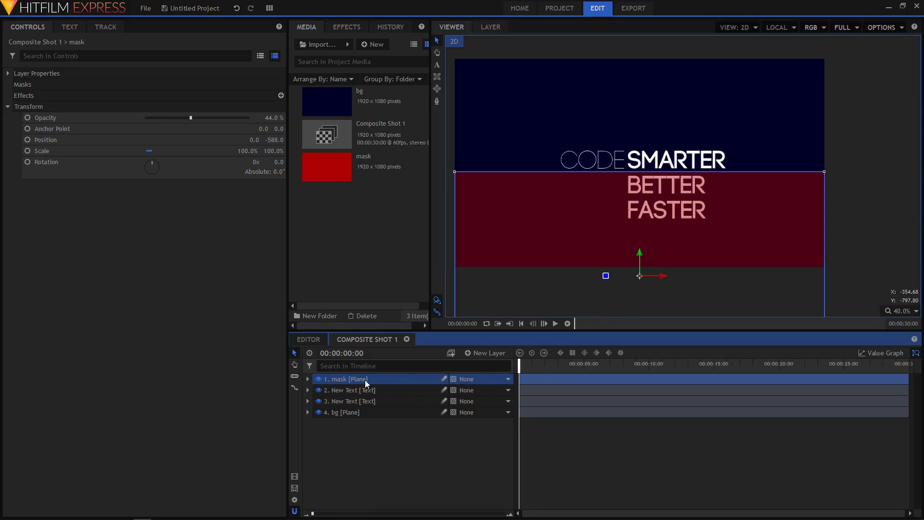
Duplicate the mask plane and move the copy up above the SMARTER line.
right_click(365, 379)
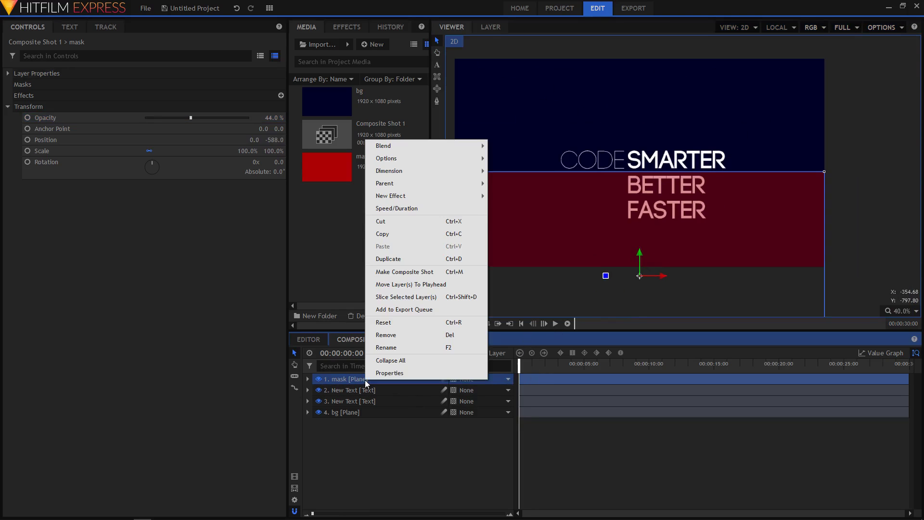
left_click(384, 259)
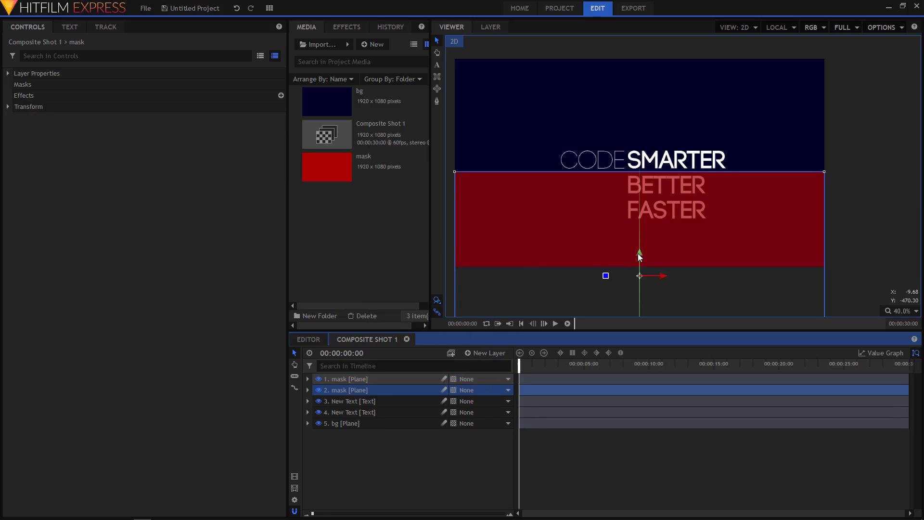
left_click_drag(637, 253, 633, 25)
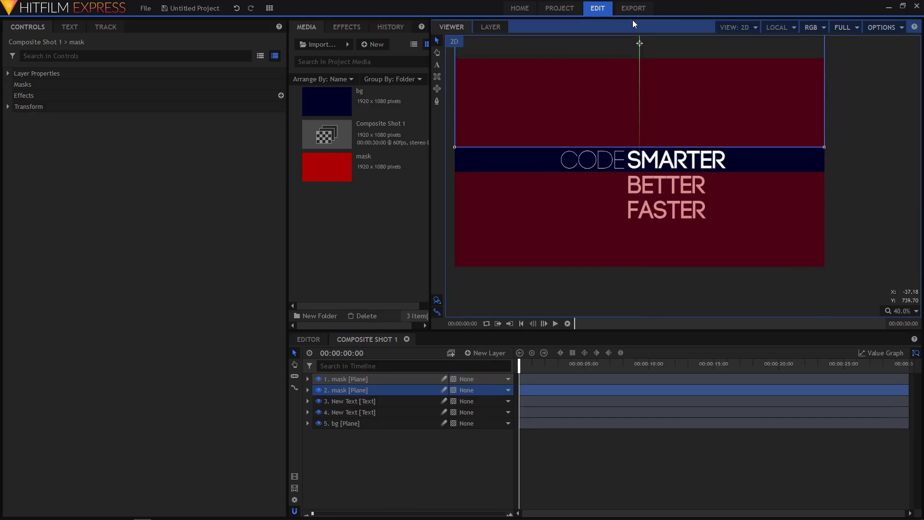
scroll(647, 111, "up", 3)
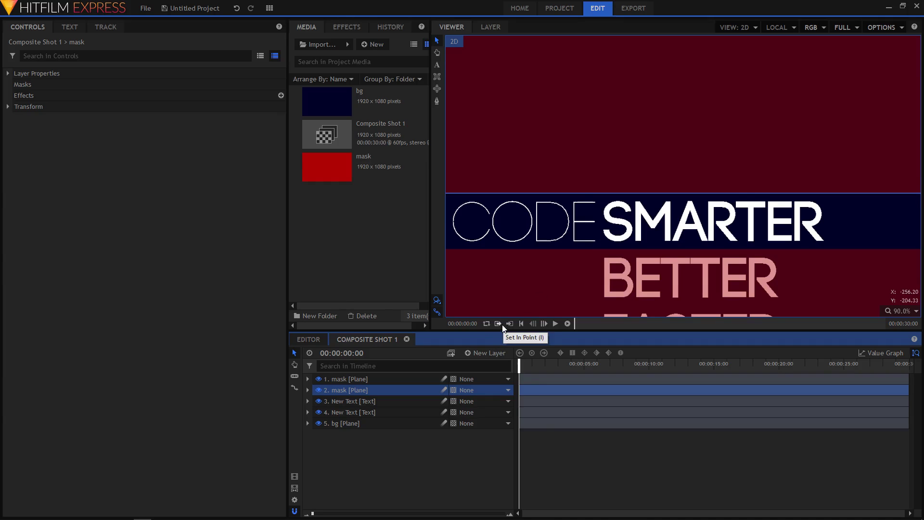
left_click(420, 449)
scroll(608, 288, "down", 6)
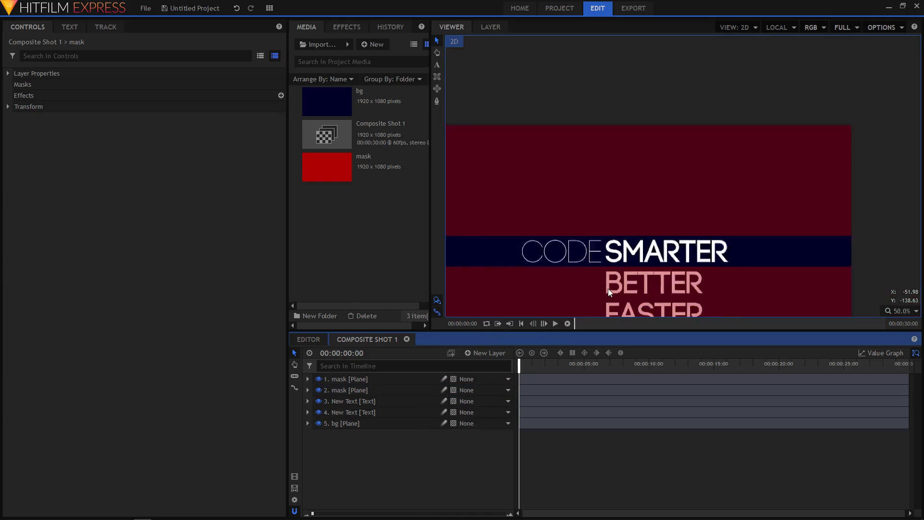
scroll(686, 262, "up", 3)
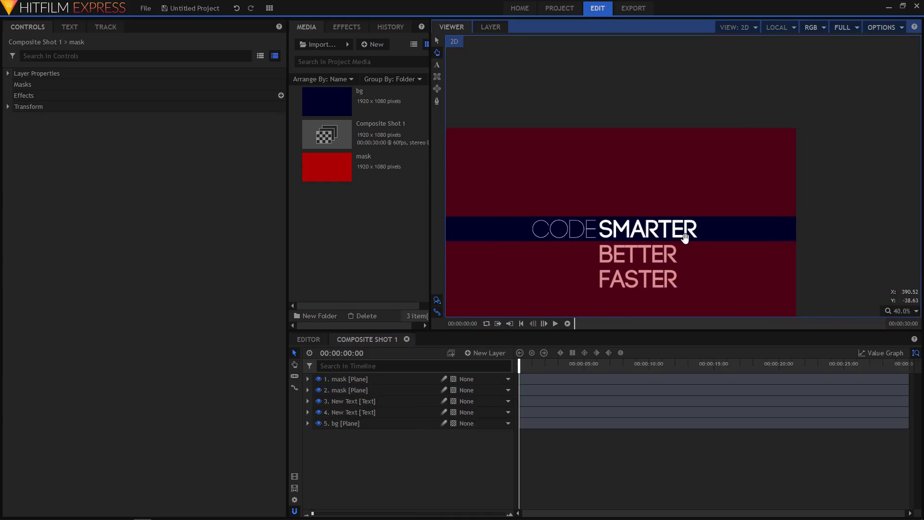
left_click_drag(641, 283, 671, 251)
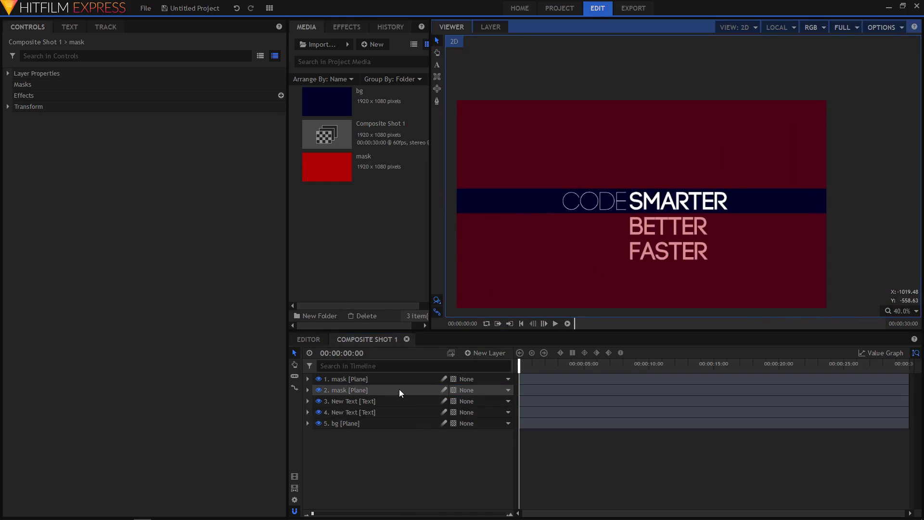
left_click(361, 444)
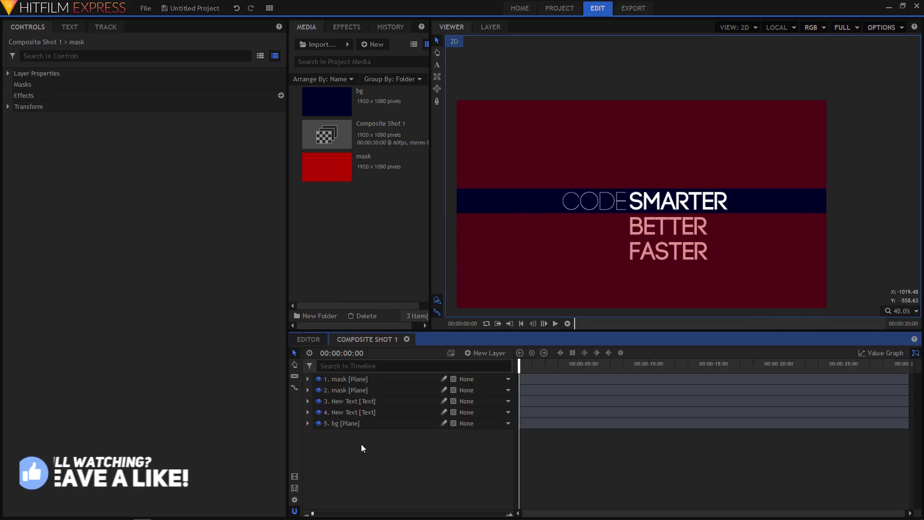
Rename the two mask planes to mask bottom and mask top.
left_click(319, 380)
left_click(318, 379)
left_click(339, 379)
right_click(339, 379)
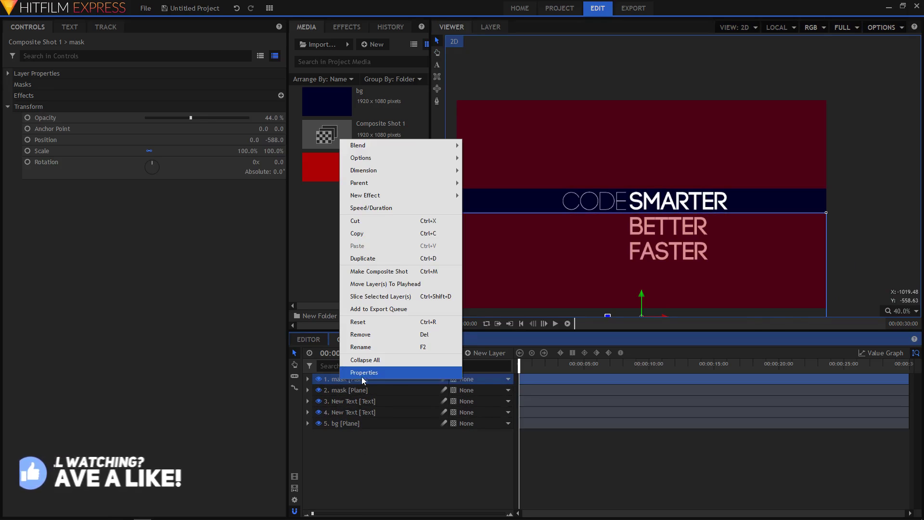
left_click(368, 346)
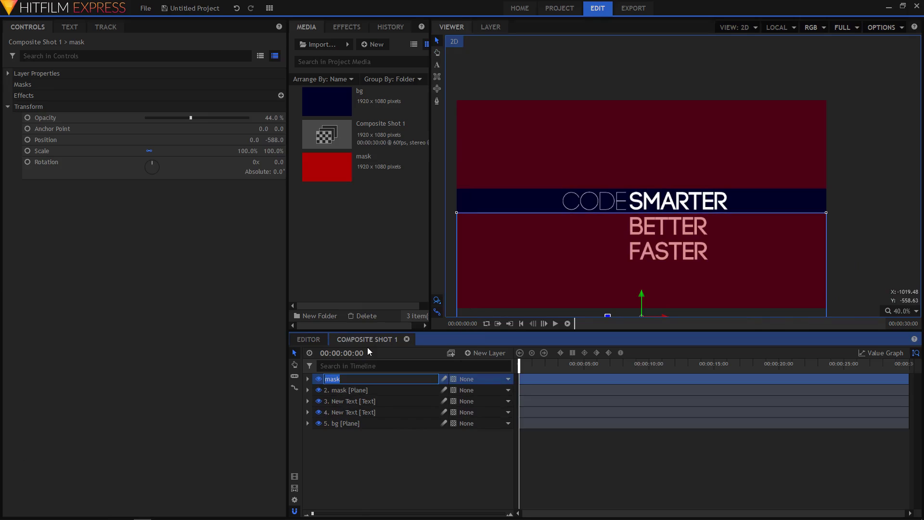
type("mask bottom")
key("Return")
right_click(359, 390)
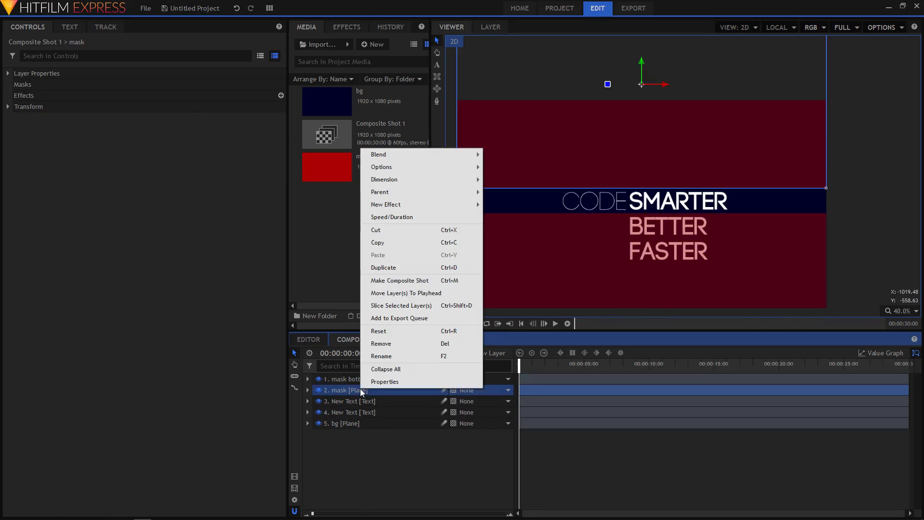
left_click(379, 357)
type("top")
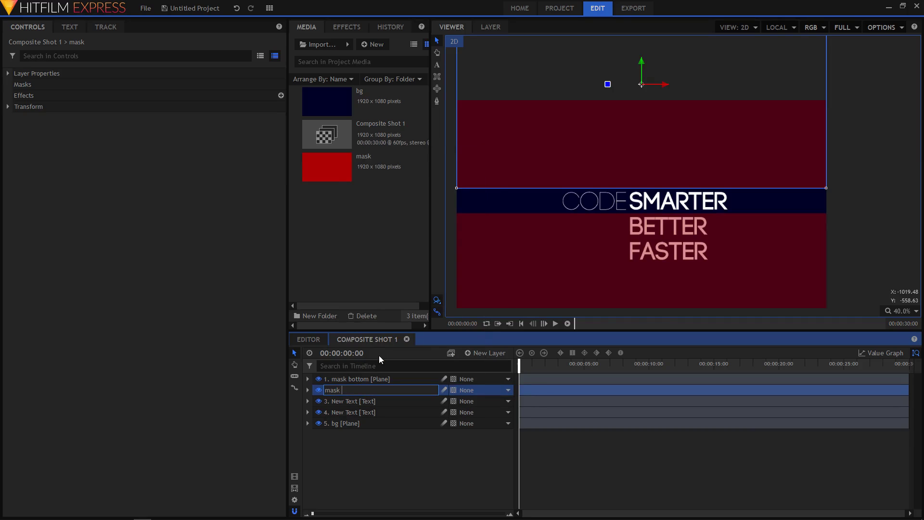
key("Return")
Rename the two text layers to text reveal and text code.
left_click(340, 403)
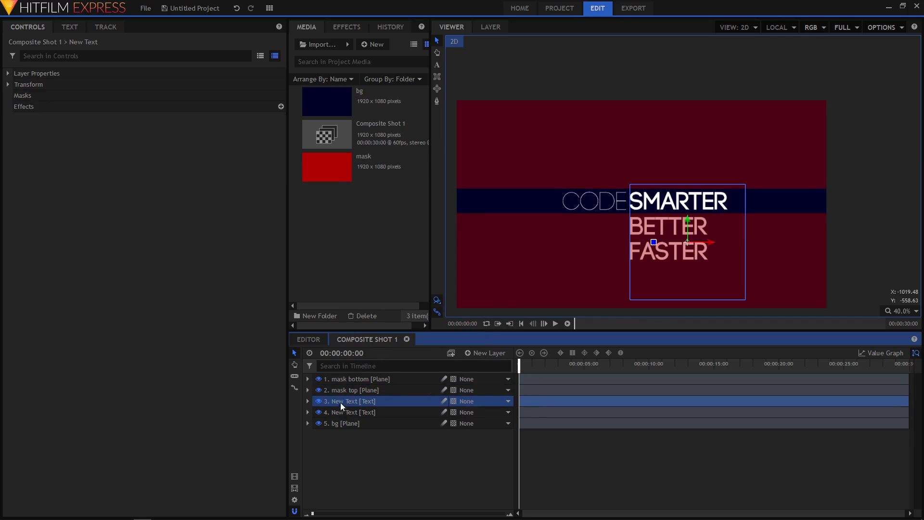
right_click(343, 399)
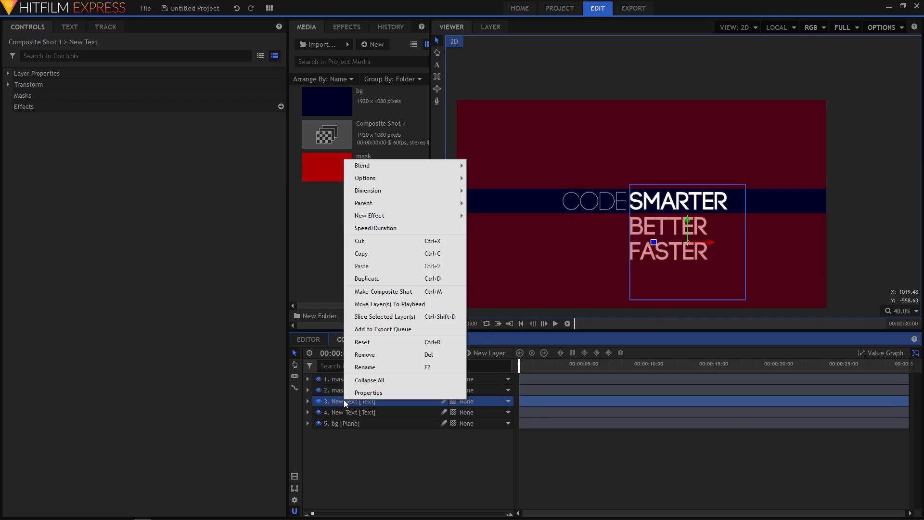
left_click(371, 366)
type("text reveal")
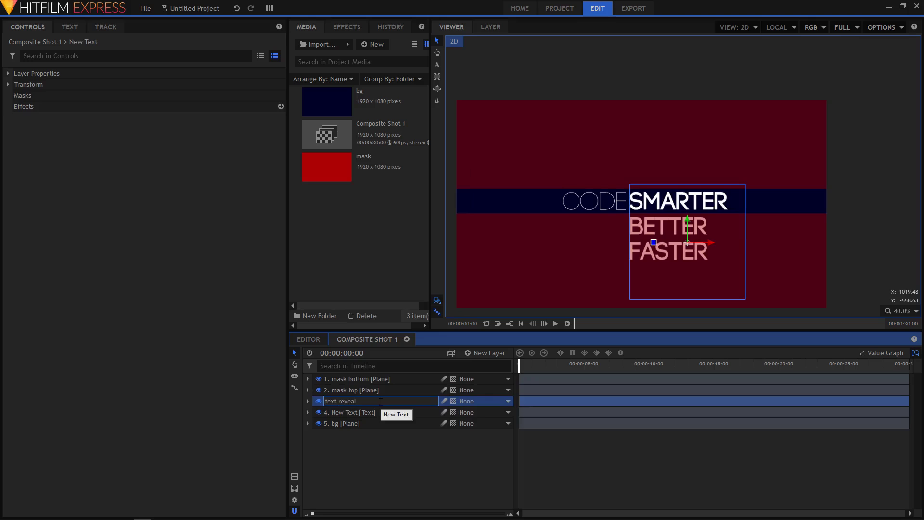
key("Return")
left_click(360, 410)
right_click(360, 410)
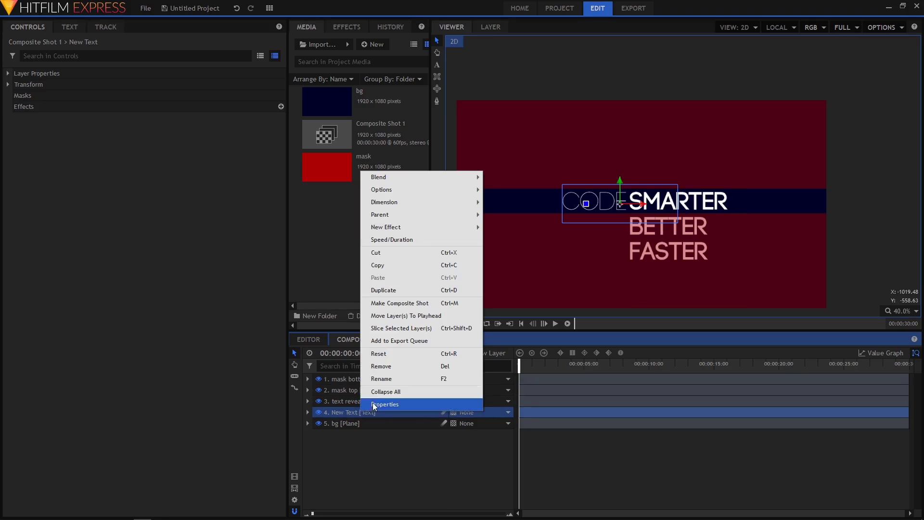
left_click(385, 380)
type("text")
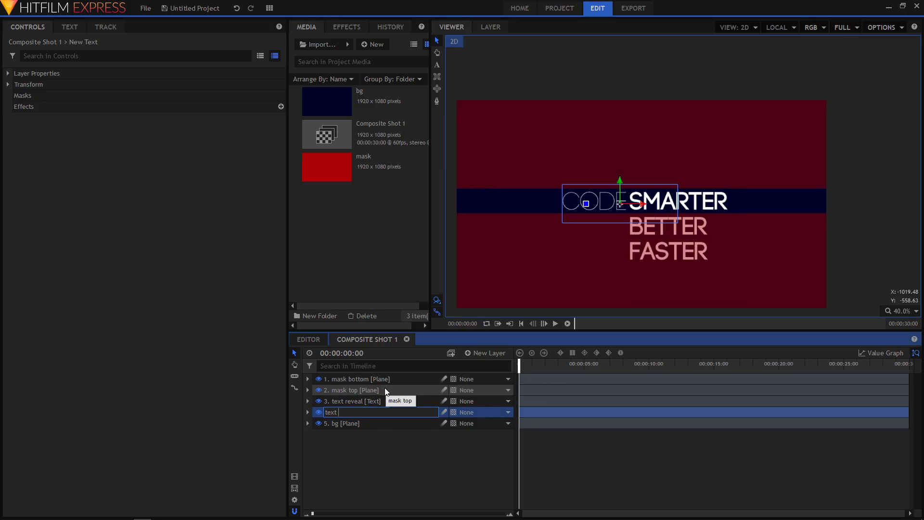
type(" code")
key("Return")
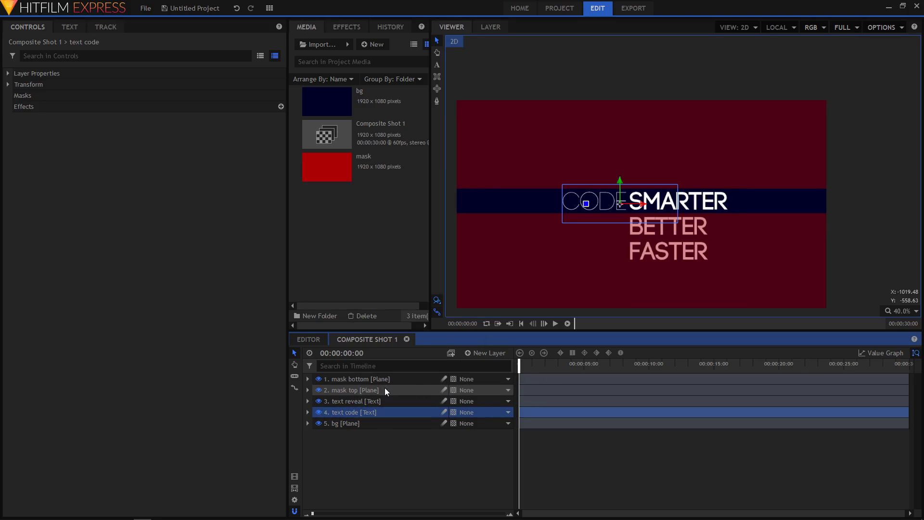
Select the text reveal layer and expand its Transform Position property.
left_click(385, 441)
left_click(321, 402)
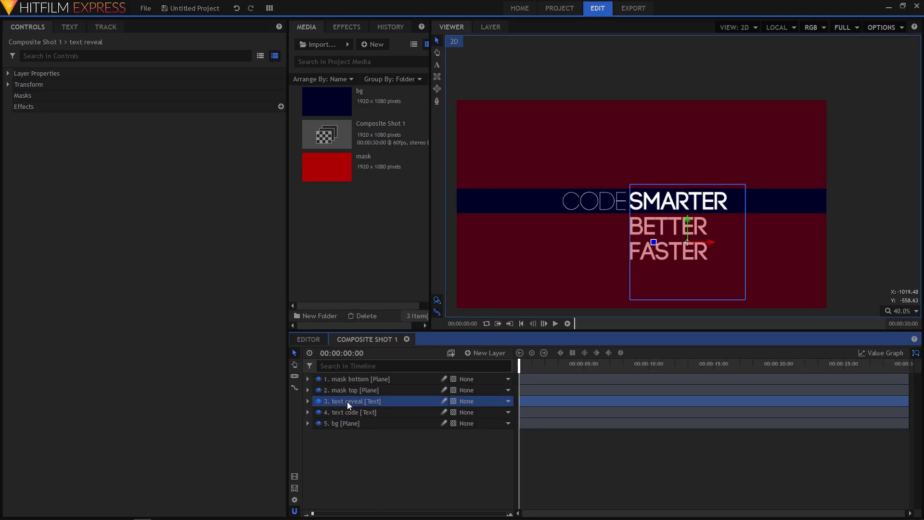
left_click(307, 401)
left_click(317, 413)
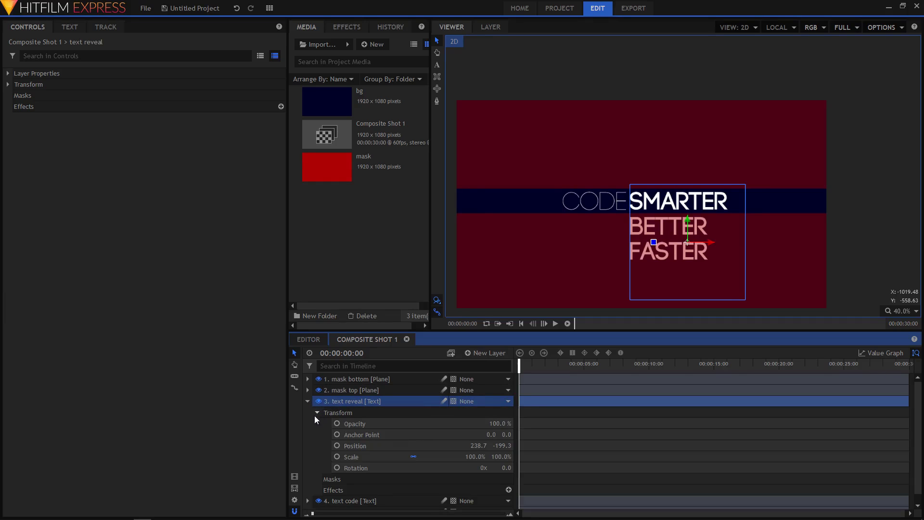
left_click(350, 445)
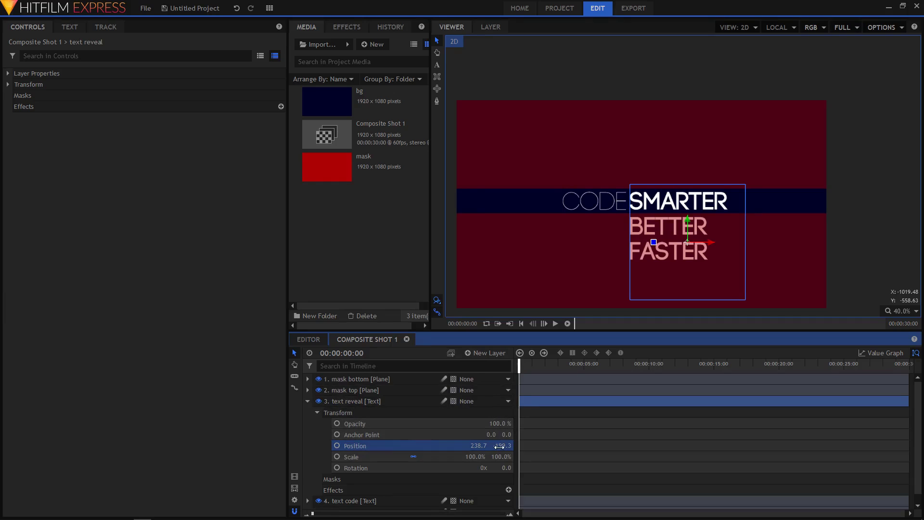
Keyframe text reveal's Position from Y −339.3 at frame 0 to Y −201.3 at one second.
left_click(337, 446)
left_click_drag(502, 445, 449, 445)
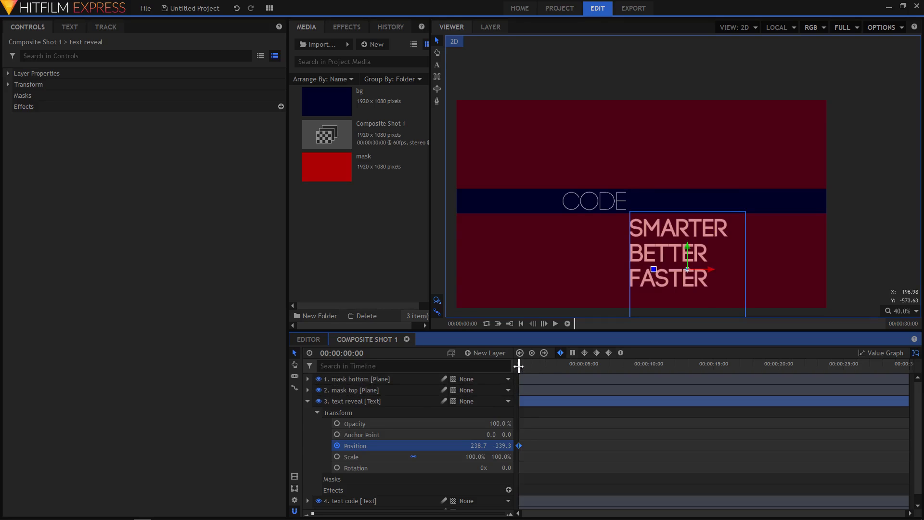
left_click_drag(518, 366, 531, 372)
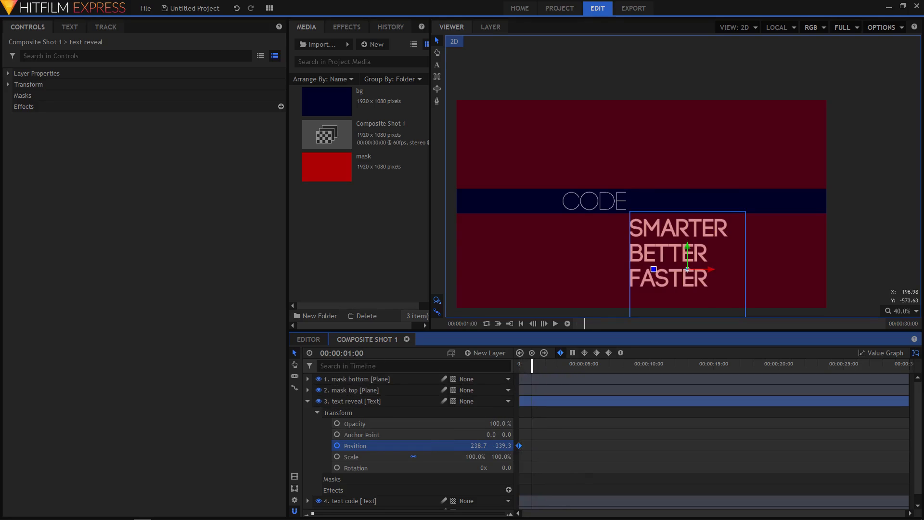
left_click_drag(687, 268, 687, 243)
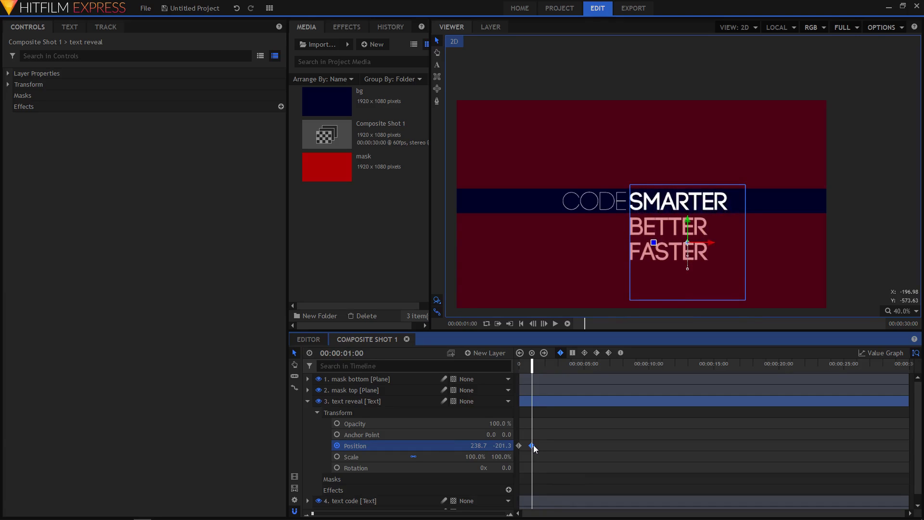
Add a hold Position keyframe at 2s, then raise the words at 3s so BETTER fills the band.
left_click_drag(532, 369, 544, 374)
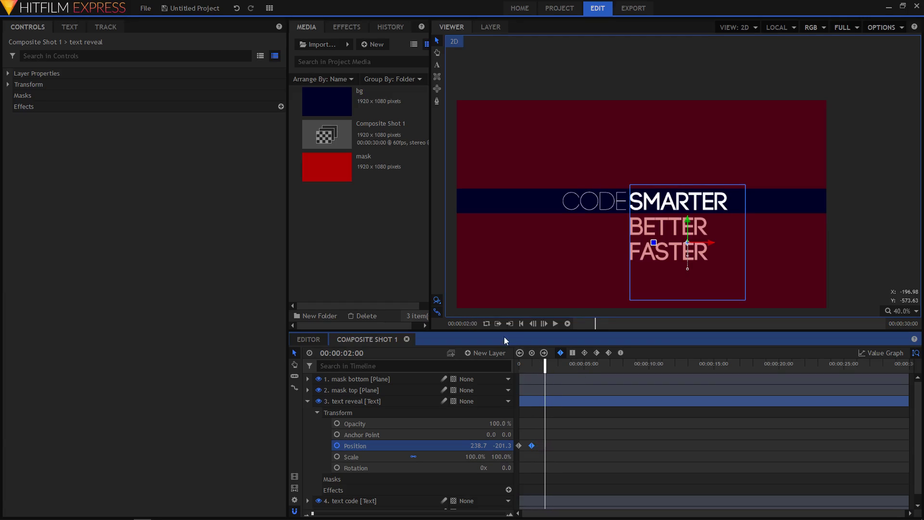
left_click(533, 353)
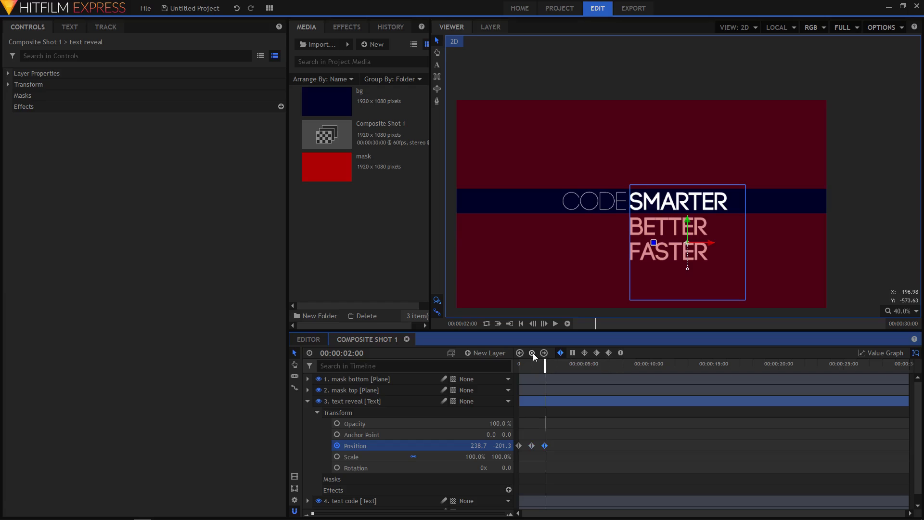
left_click(532, 446)
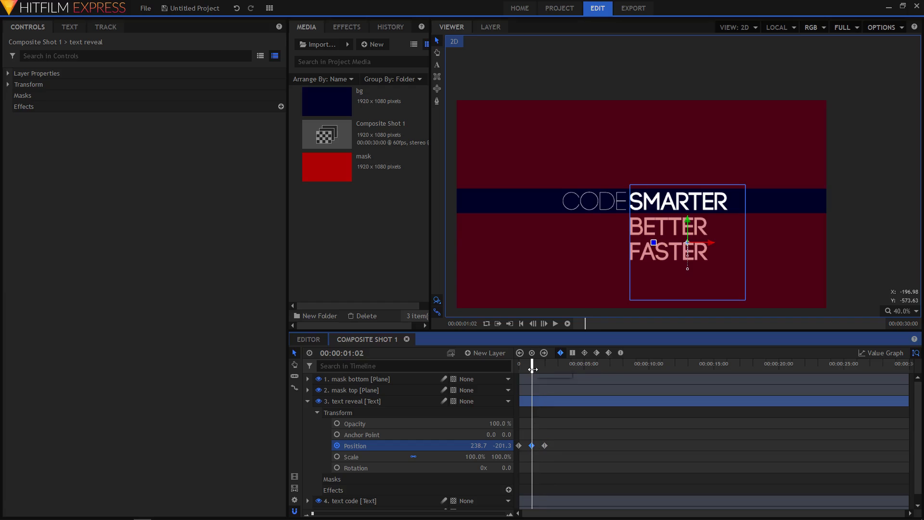
left_click_drag(532, 369, 556, 374)
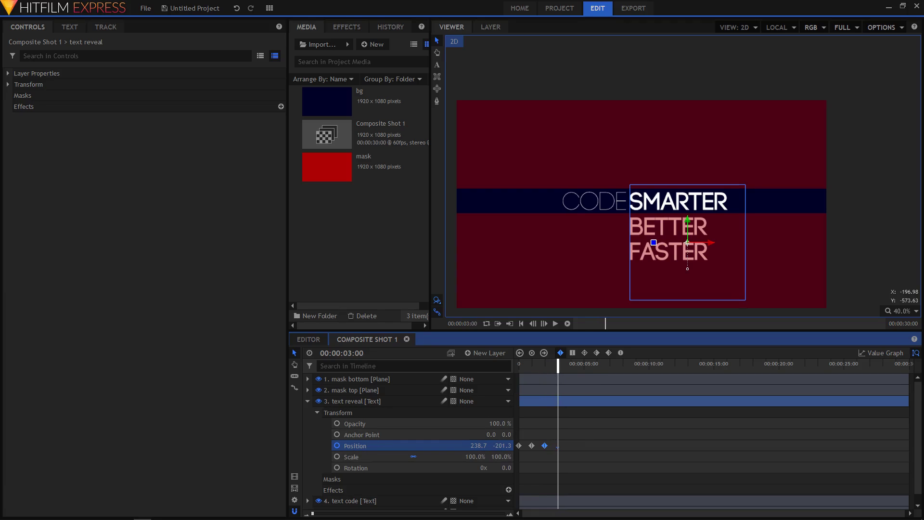
left_click_drag(502, 446, 562, 446)
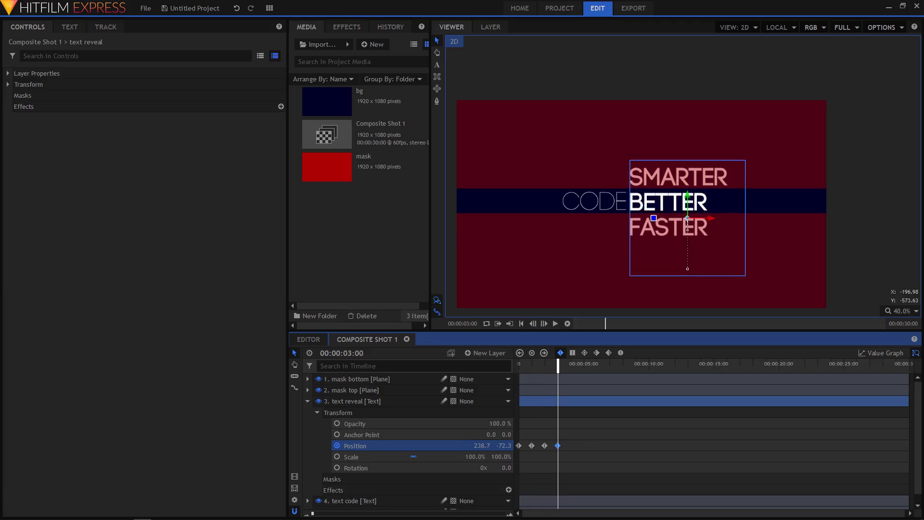
scroll(649, 166, "up", 5)
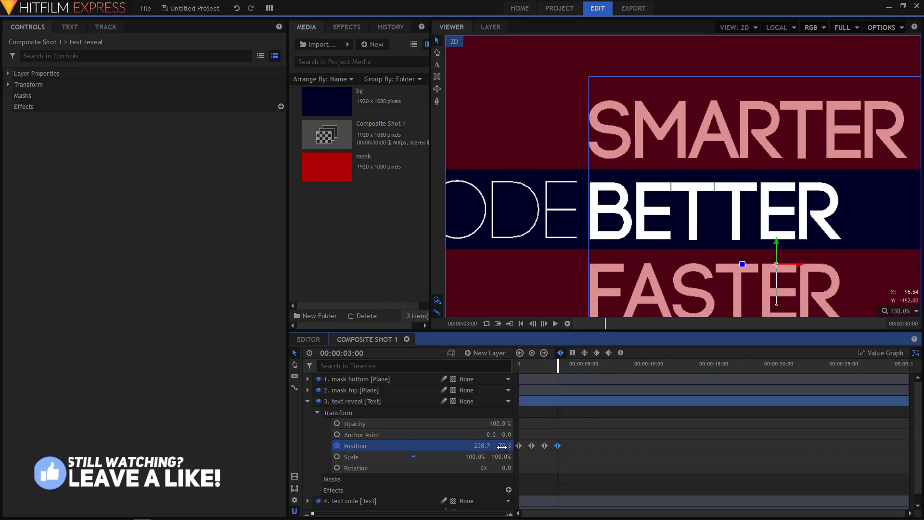
left_click_drag(502, 446, 502, 446)
Add a hold keyframe at 4s and raise the words at 5s so FASTER fills the band.
left_click_drag(558, 366, 572, 373)
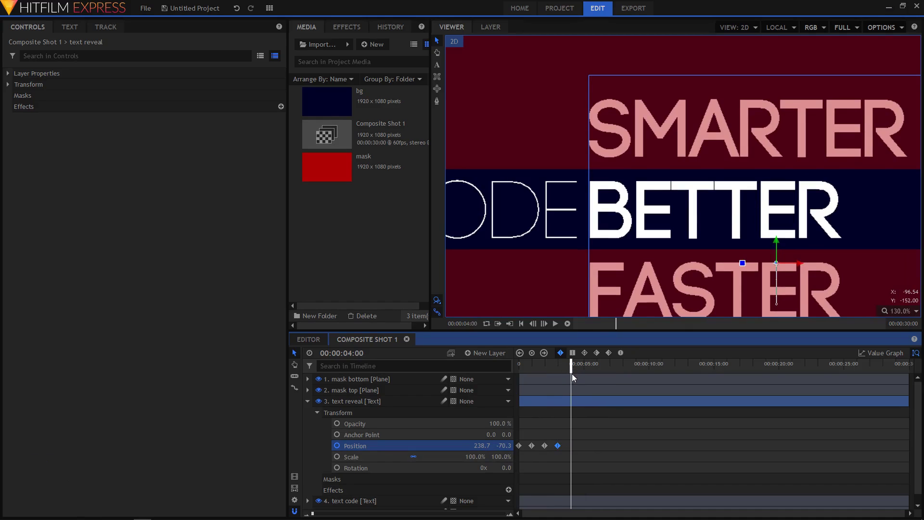
left_click(530, 351)
left_click_drag(571, 367, 582, 374)
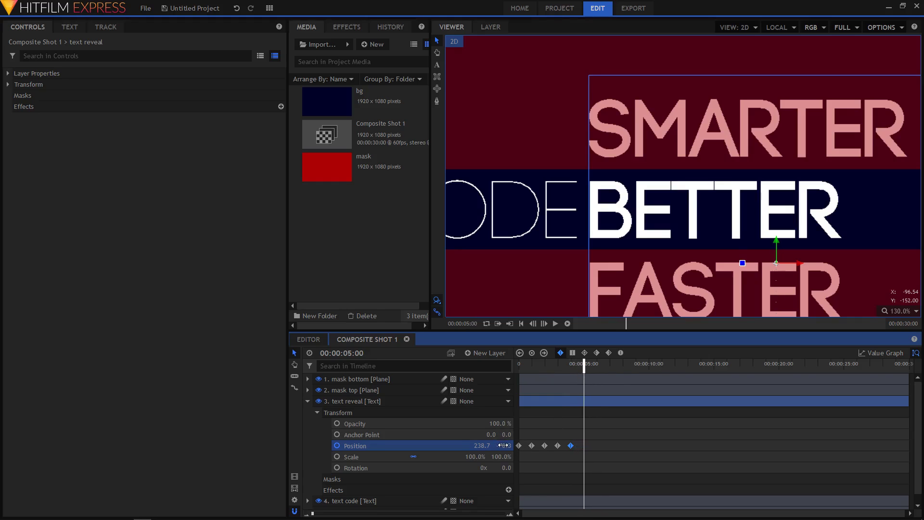
left_click_drag(502, 445, 549, 446)
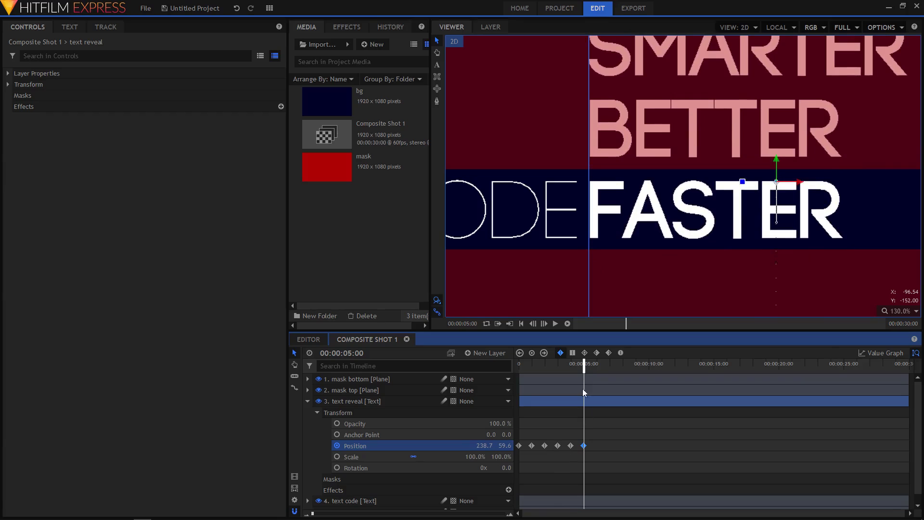
Add a hold keyframe at 6s and lift the words out of the band at 7s (Y 211.6).
left_click_drag(583, 367, 595, 372)
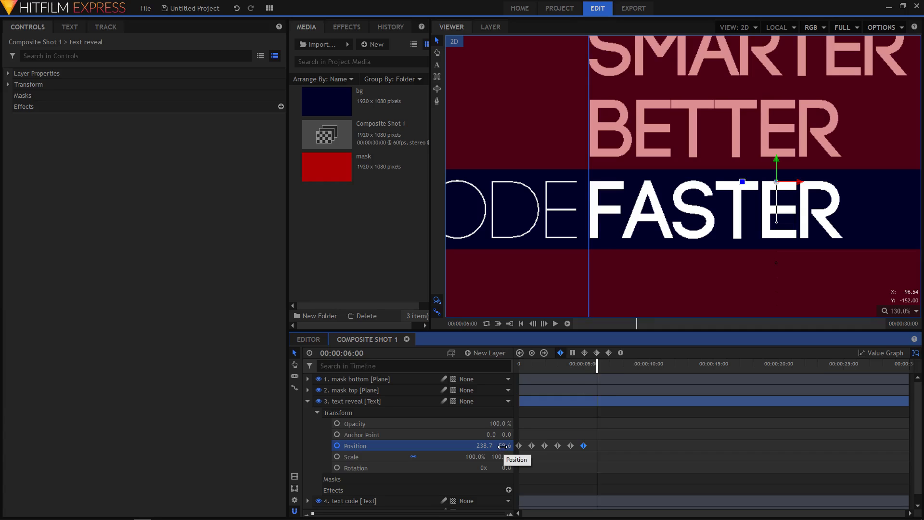
left_click(532, 353)
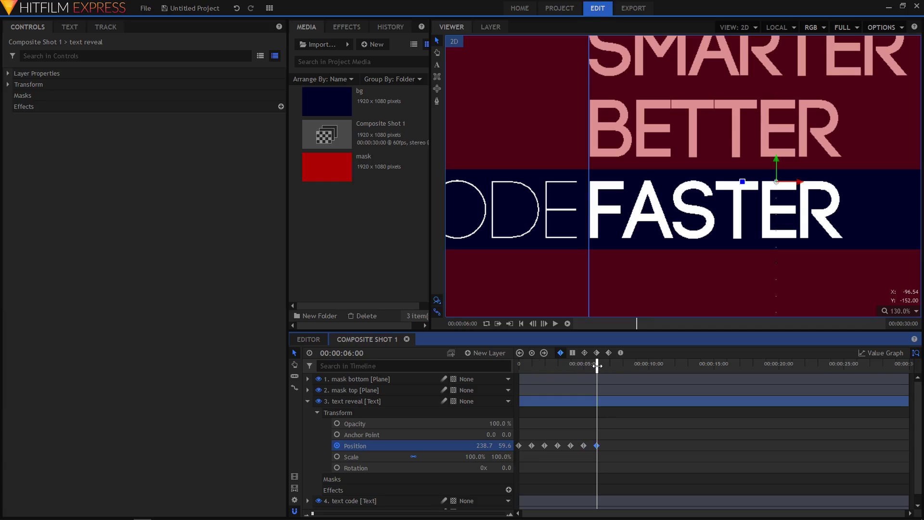
left_click_drag(597, 366, 610, 369)
left_click_drag(506, 445, 582, 446)
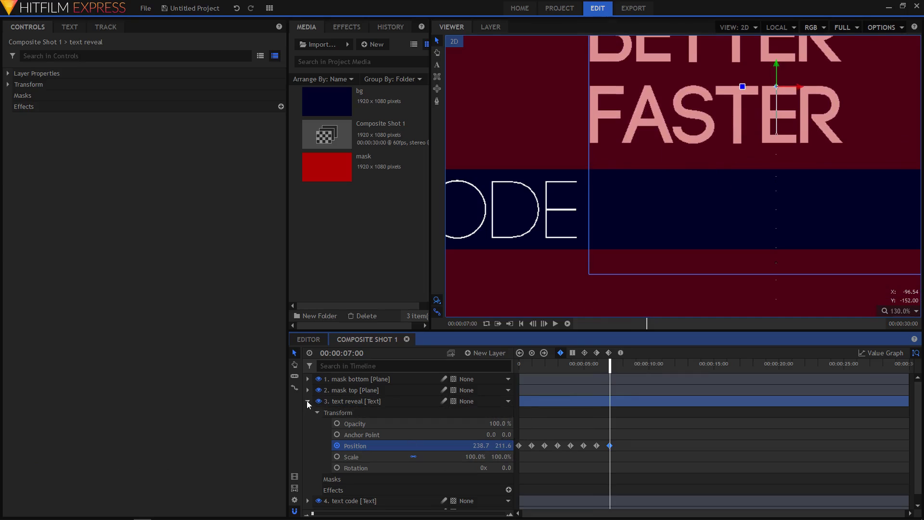
Collapse text reveal, return to the start, and frame the whole shot at 50% viewer zoom.
left_click(307, 401)
left_click(519, 364)
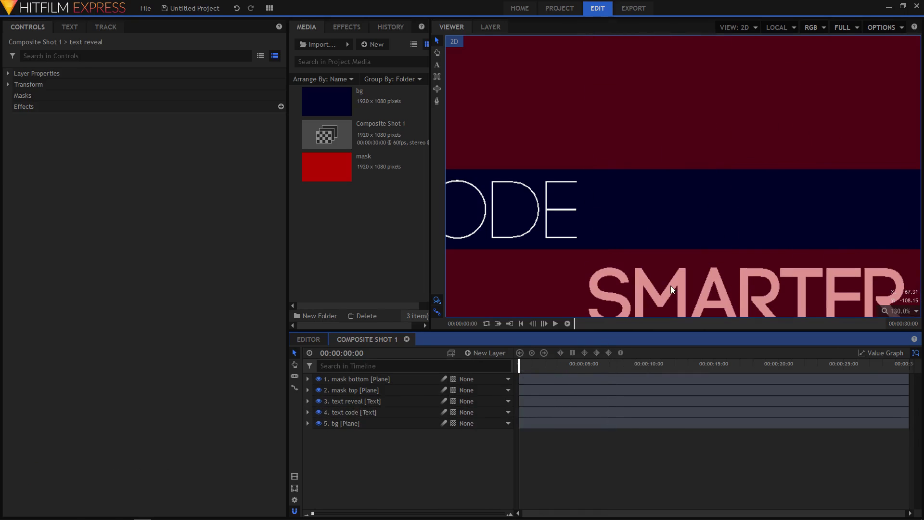
scroll(673, 289, "down", 1)
left_click(900, 311)
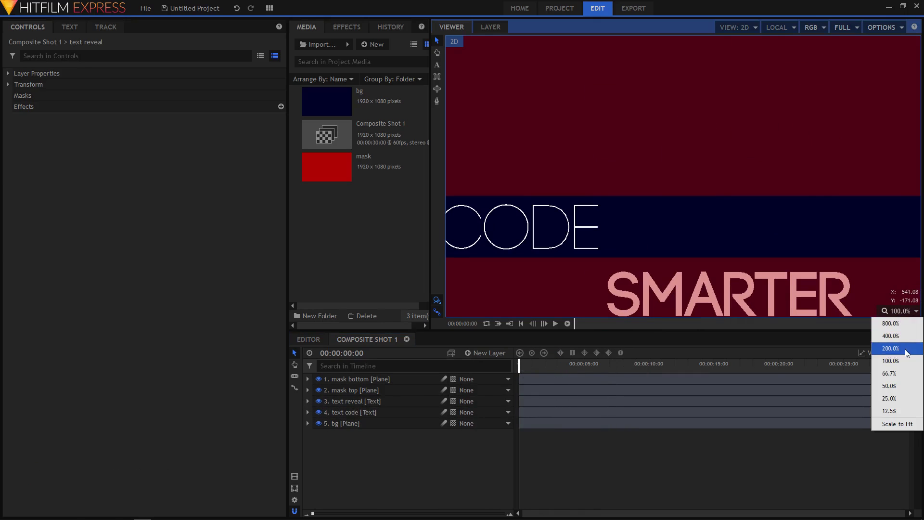
left_click(896, 384)
key("h")
left_click_drag(701, 278, 731, 193)
key("v")
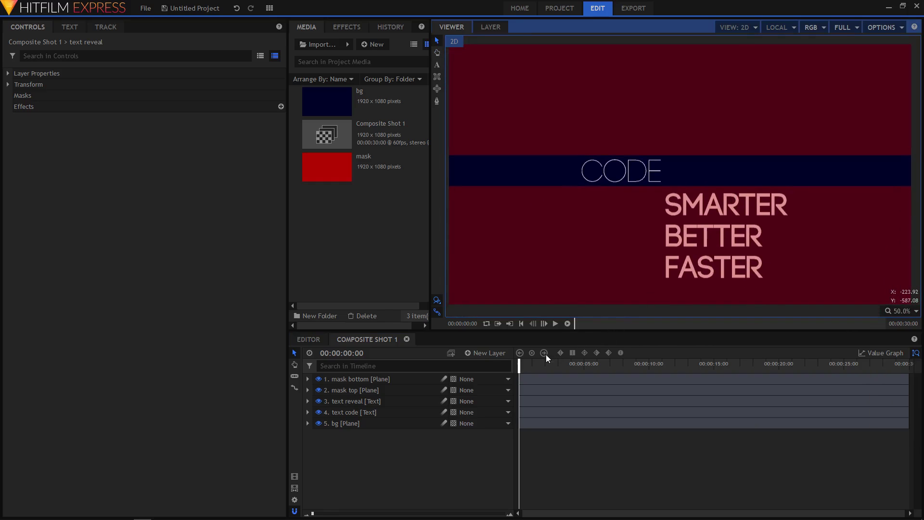
Play the text animation through until the words rise away, then return to the start.
left_click(558, 325)
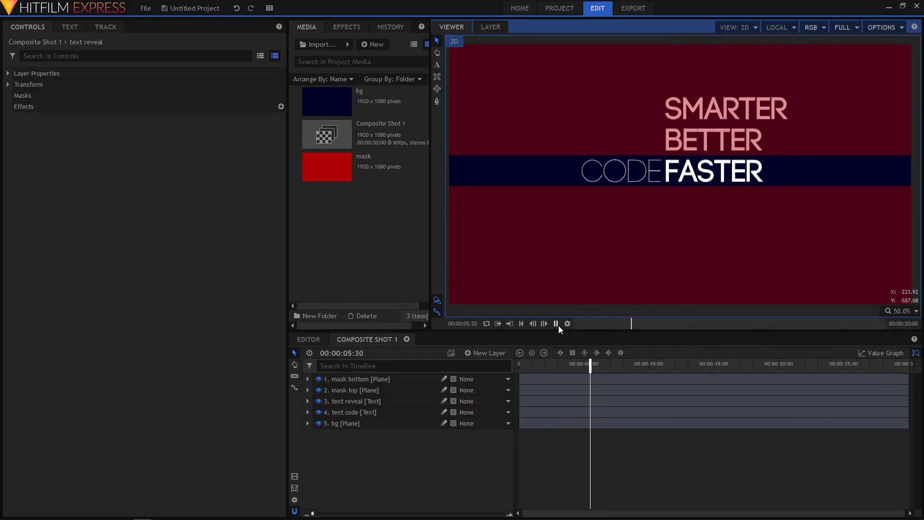
left_click(558, 325)
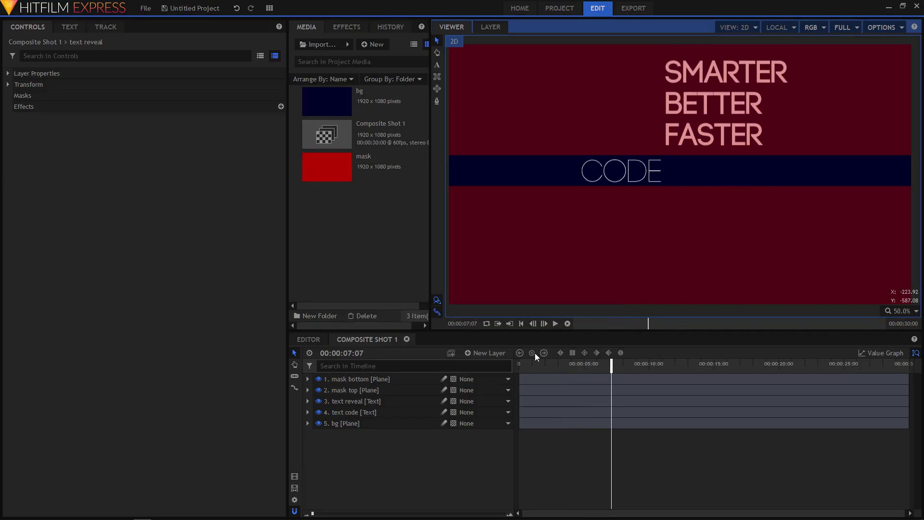
left_click(536, 353)
Apply Set Matte to text reveal, using mask bottom as source layer with Subtract blend.
left_click(347, 27)
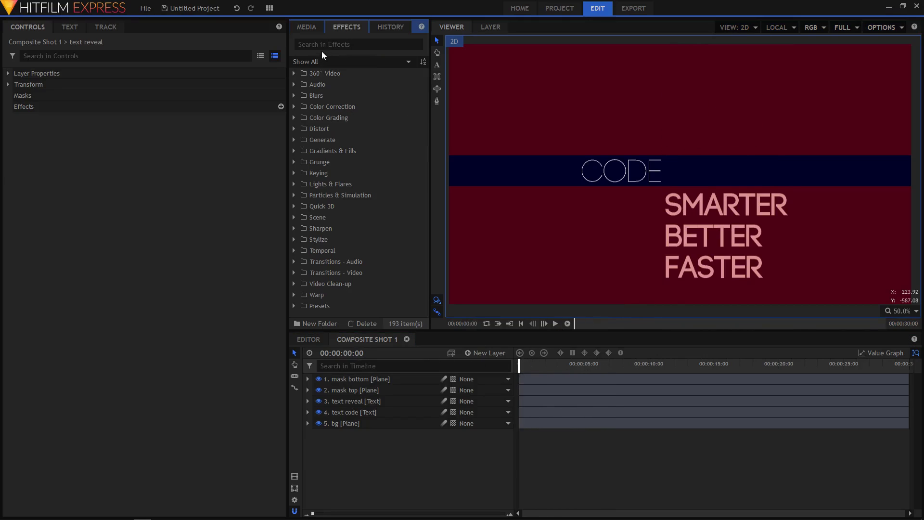
left_click(321, 45)
type("set")
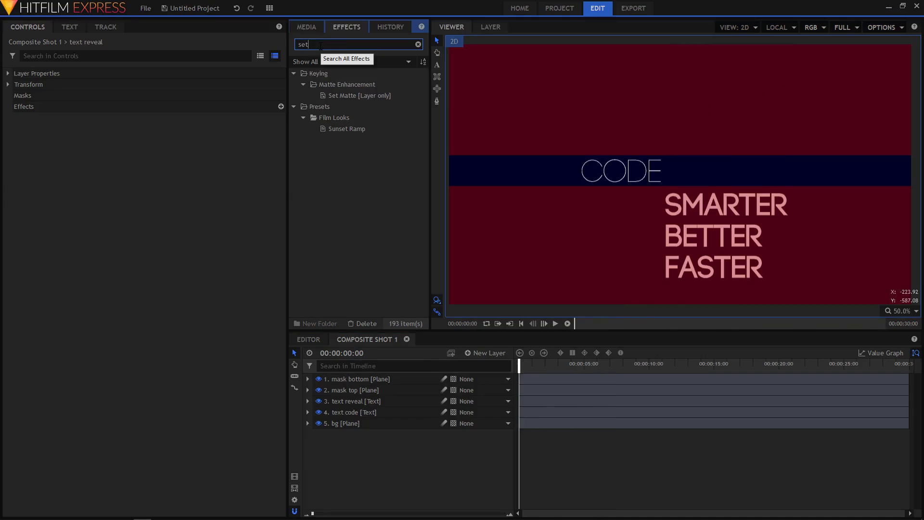
left_click_drag(348, 95, 345, 401)
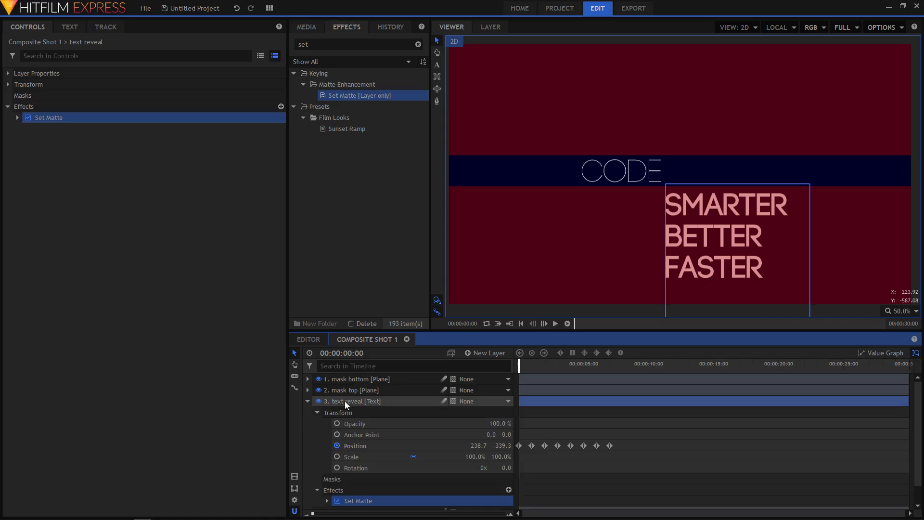
left_click(17, 117)
left_click(163, 129)
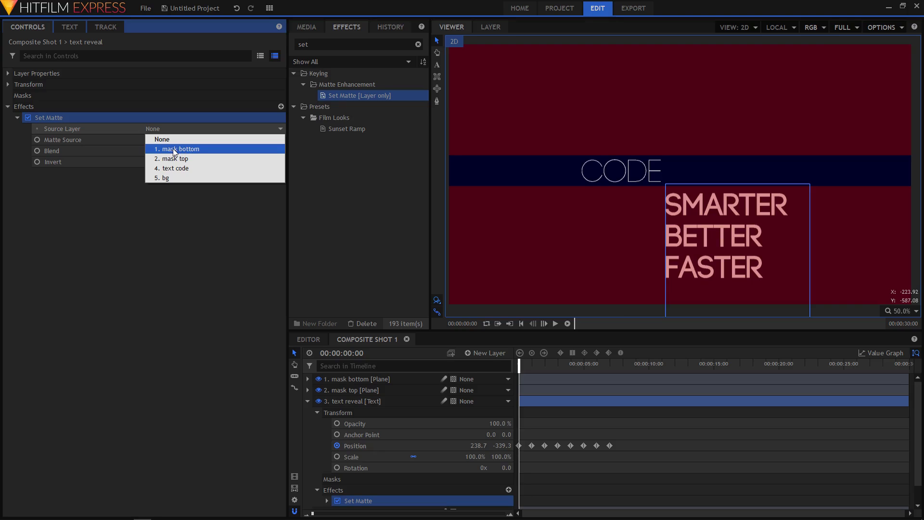
left_click(174, 149)
left_click(166, 151)
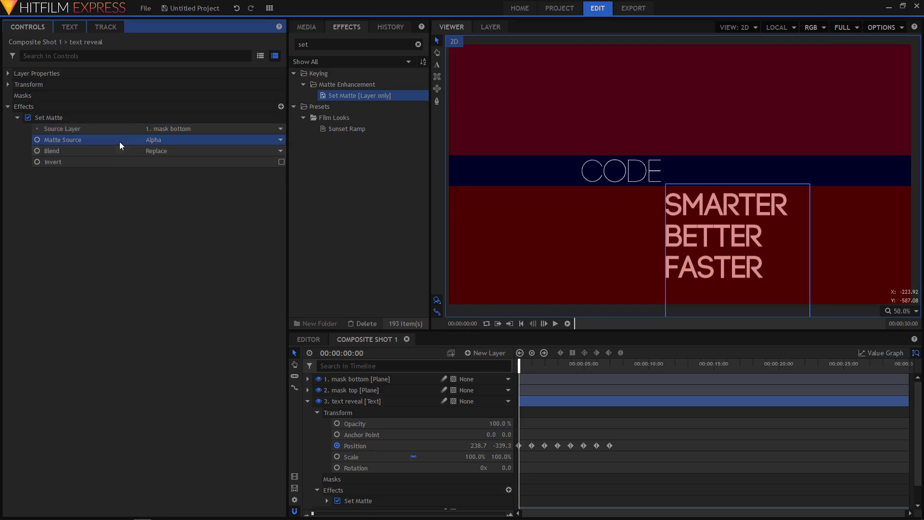
left_click(159, 151)
left_click(173, 173)
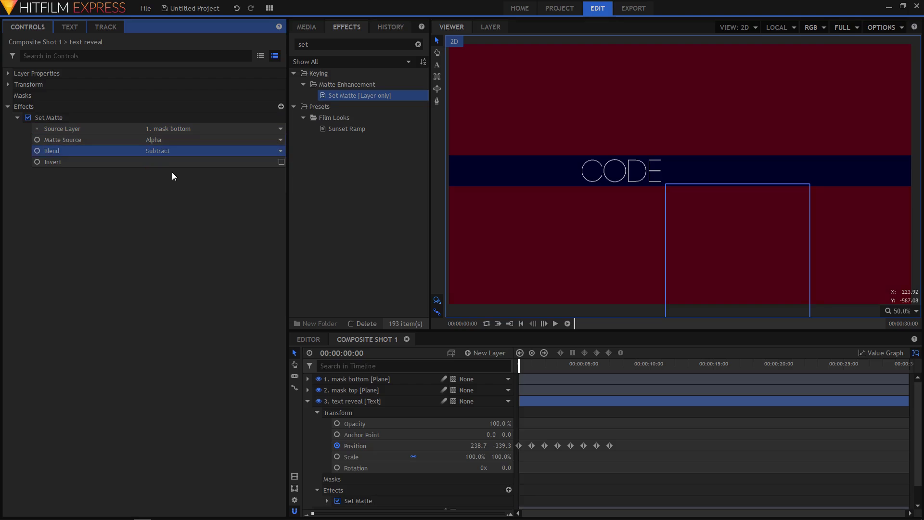
left_click(17, 117)
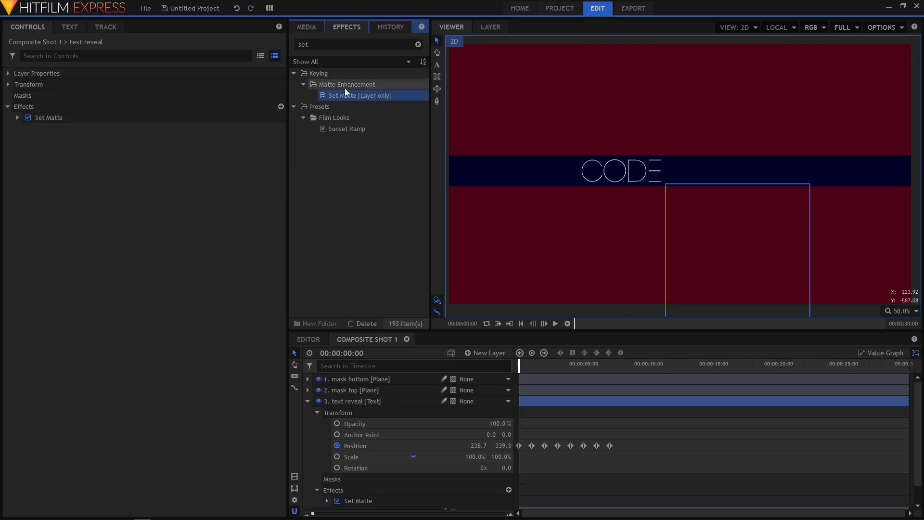
Add a second Set Matte using mask top as source layer with Subtract blend.
left_click_drag(343, 96, 359, 206)
left_click_drag(371, 323, 358, 400)
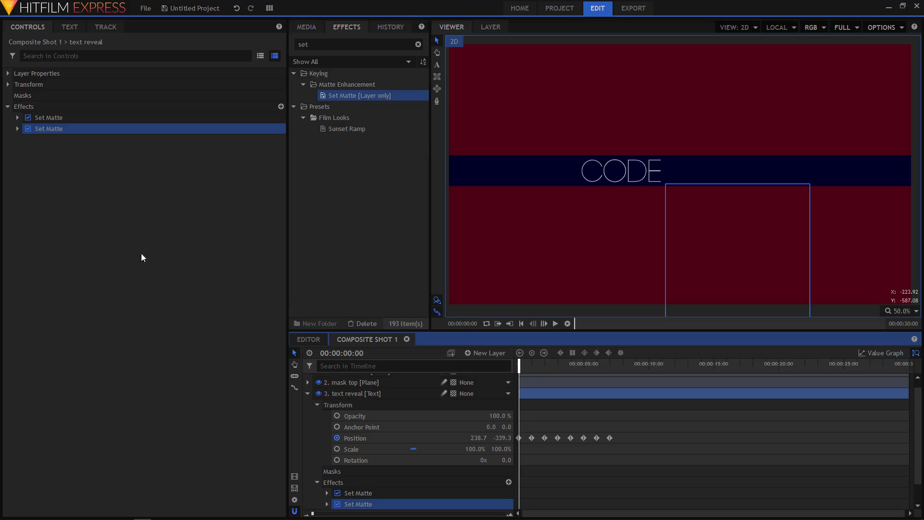
left_click(17, 129)
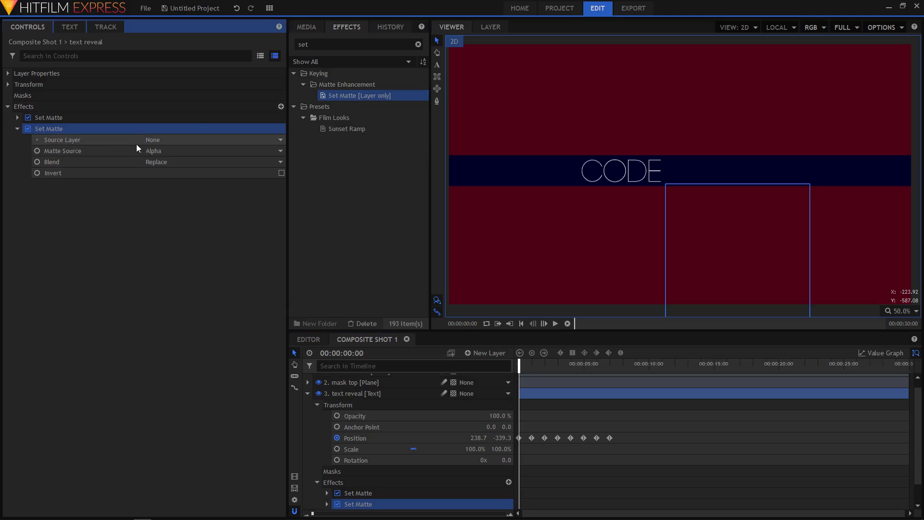
left_click(159, 140)
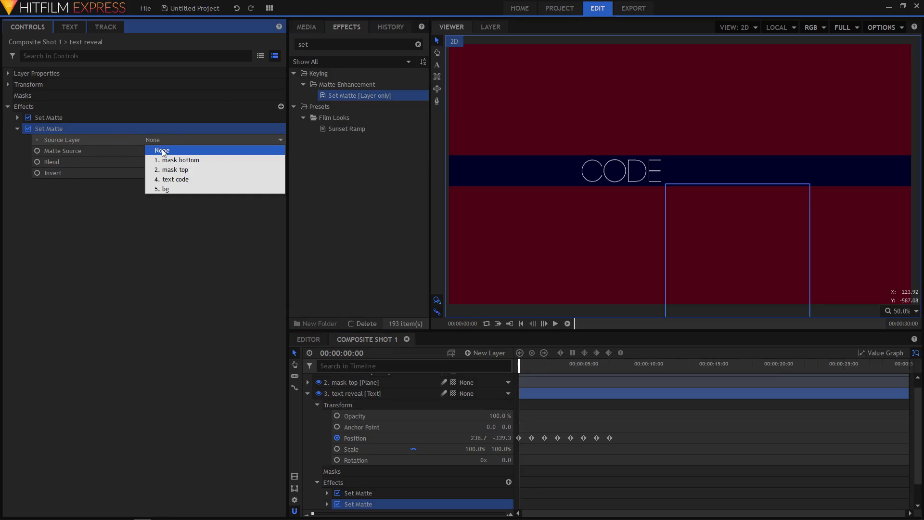
left_click(178, 170)
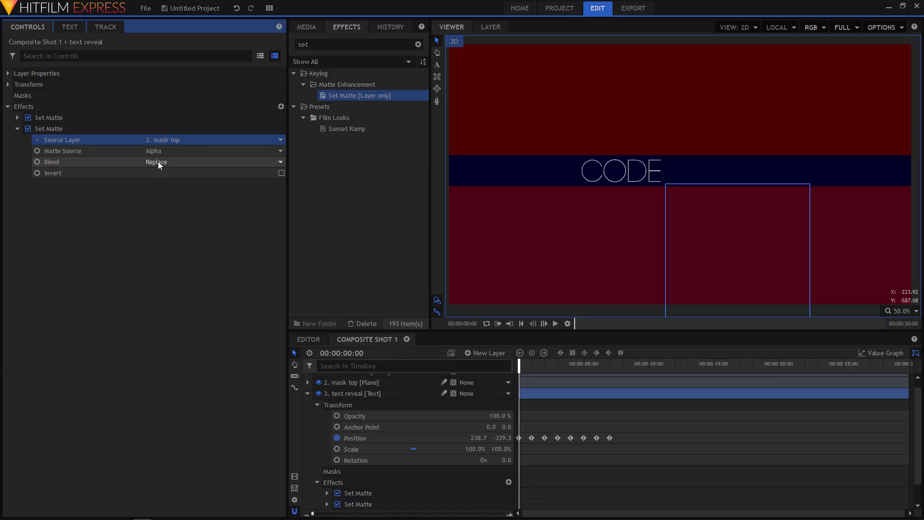
left_click(160, 164)
left_click(171, 183)
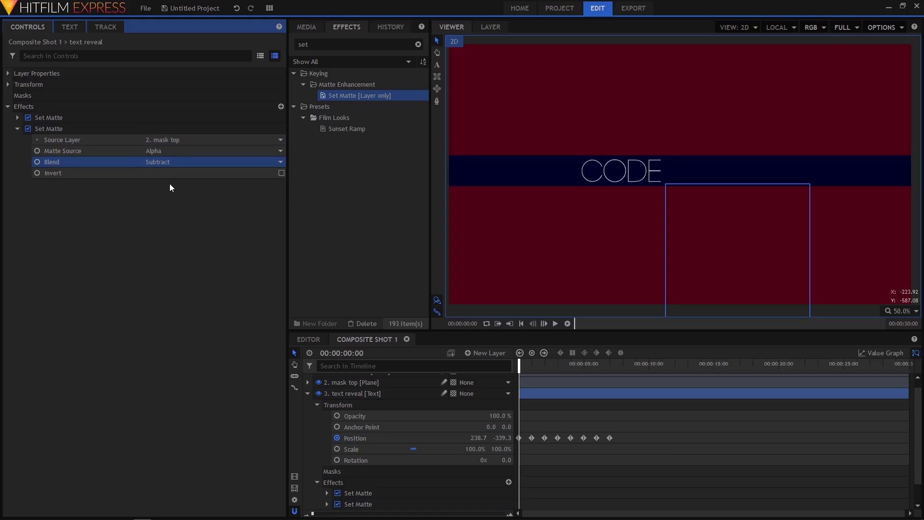
Turn off visibility of mask bottom and mask top, then preview the words appearing inside the band.
left_click(307, 393)
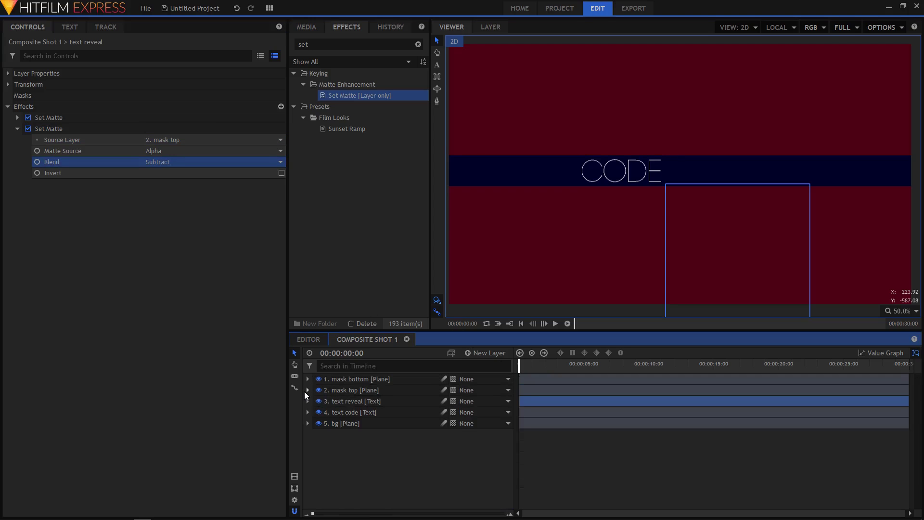
left_click(318, 380)
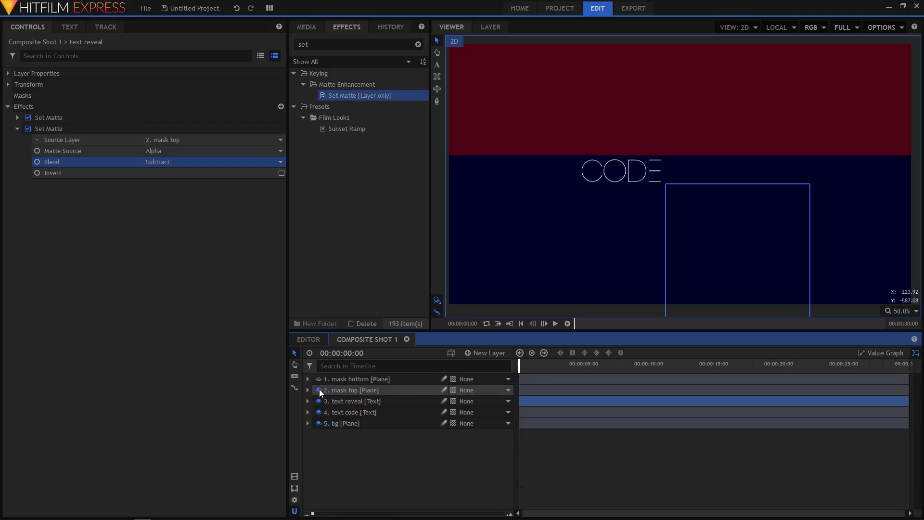
left_click(319, 390)
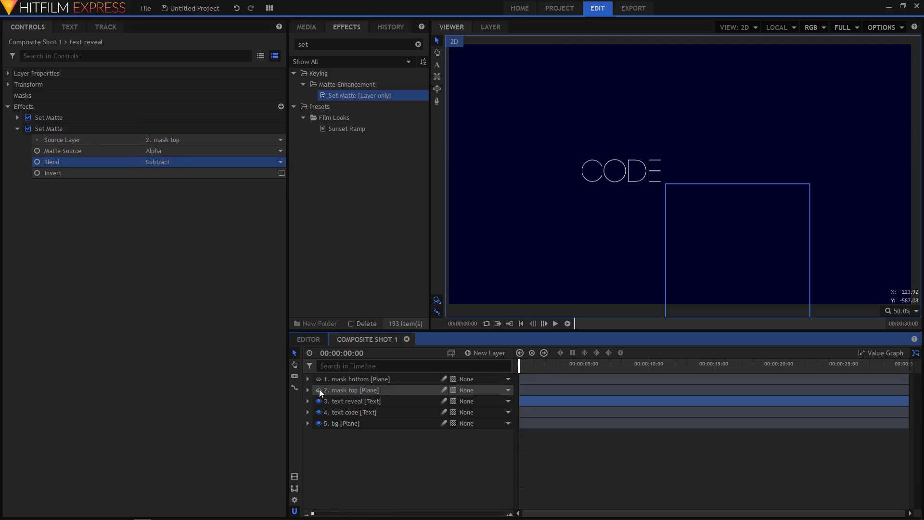
left_click(443, 401)
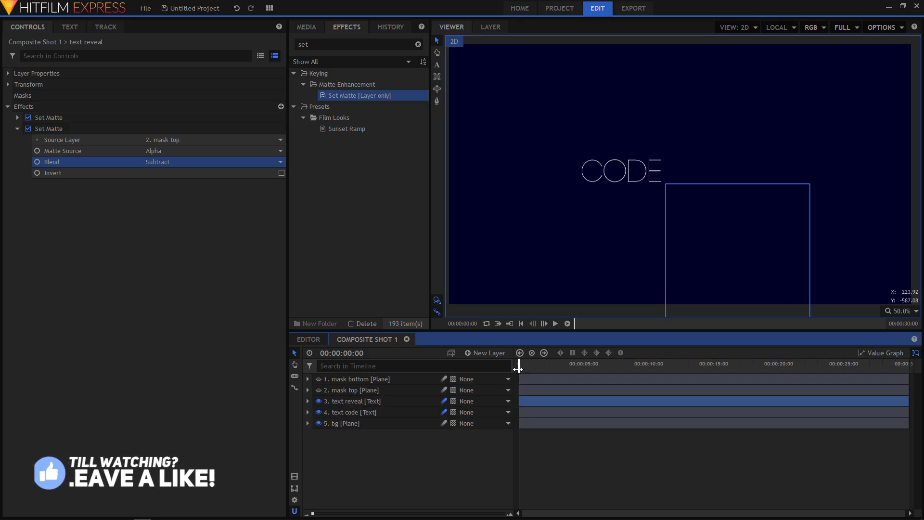
left_click(522, 372)
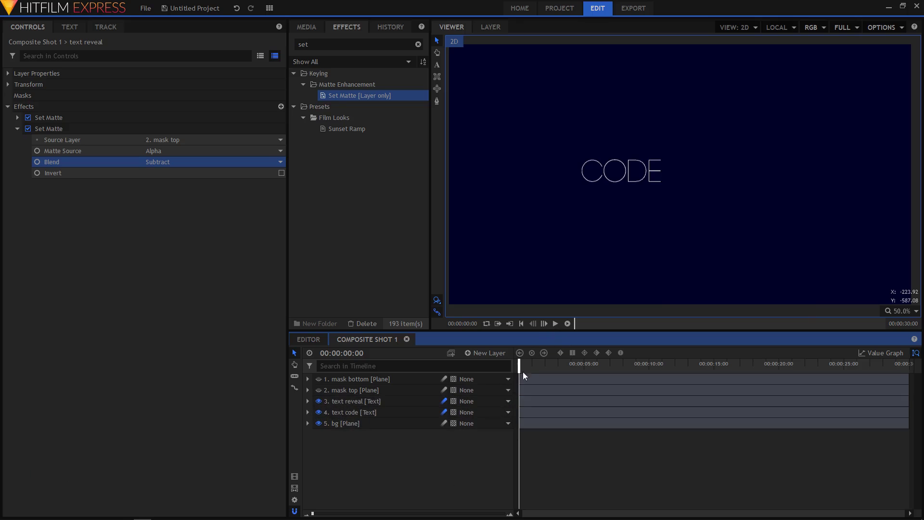
left_click(555, 322)
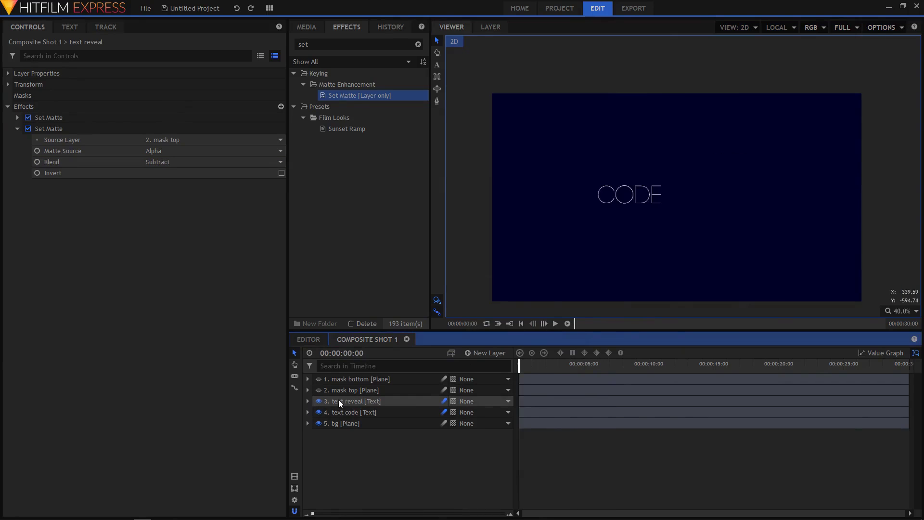
Convert all text reveal Position keyframes to Bezier and show their value curves.
left_click(338, 400)
left_click(307, 401)
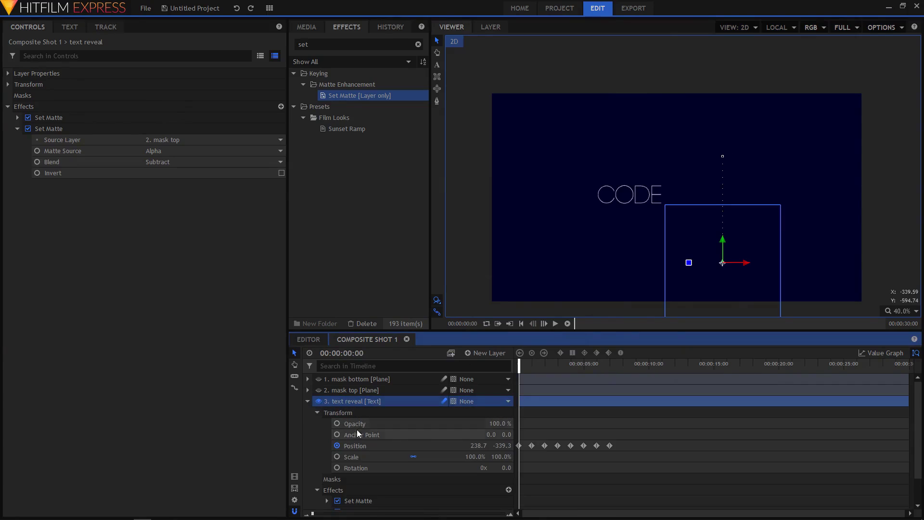
left_click(358, 445)
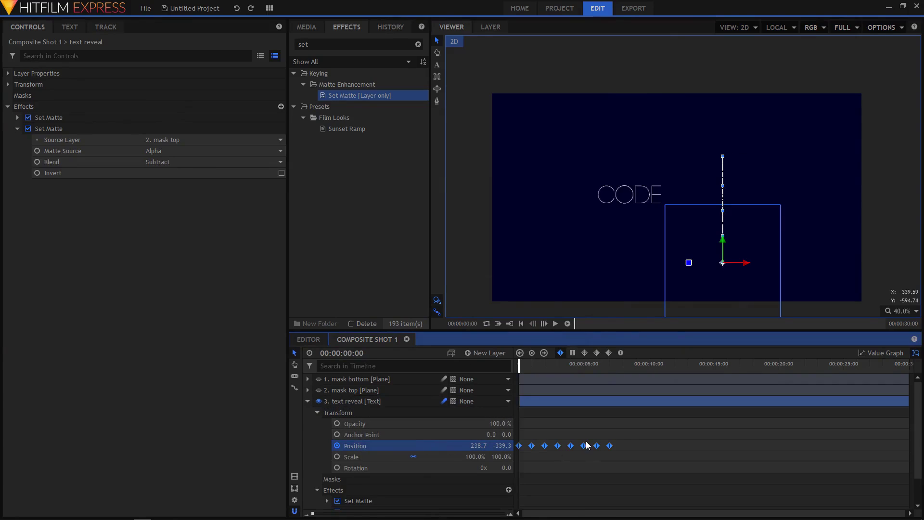
left_click(620, 352)
left_click(874, 351)
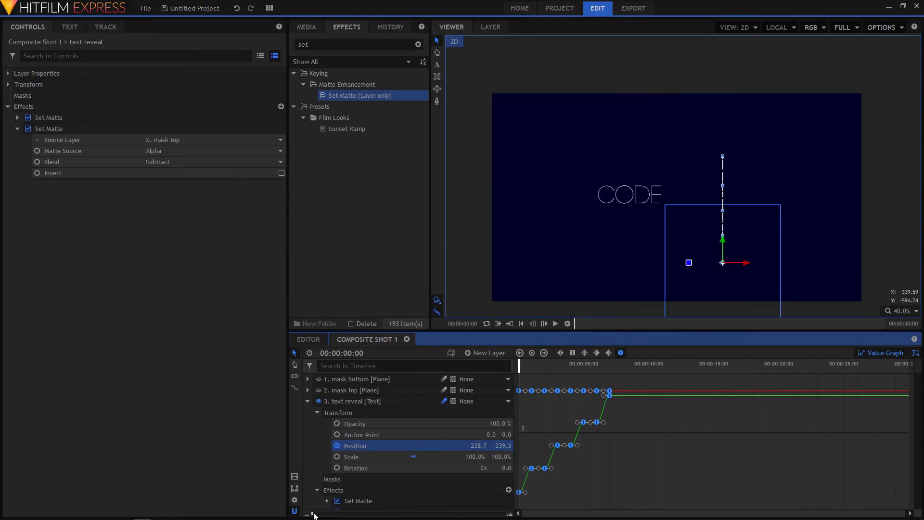
Lengthen the ease handles into the final and 5-second Position keyframes.
left_click_drag(314, 515, 331, 515)
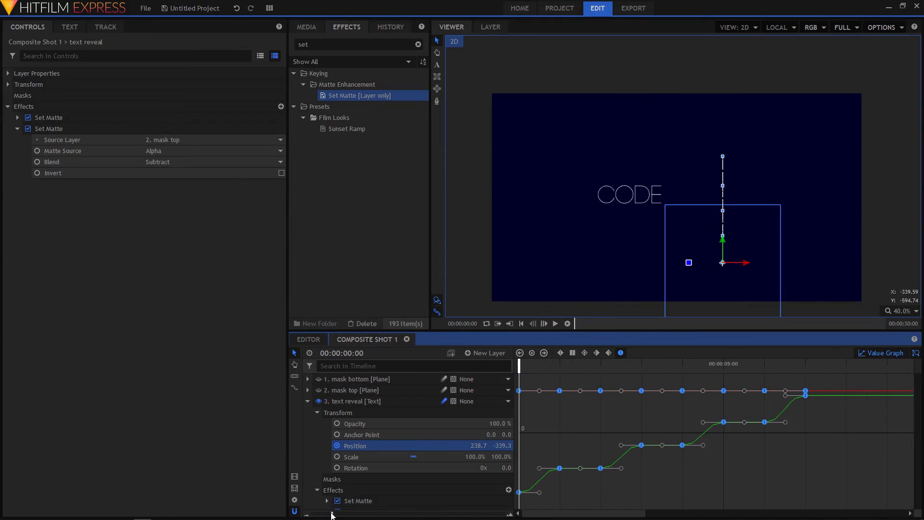
left_click(805, 394)
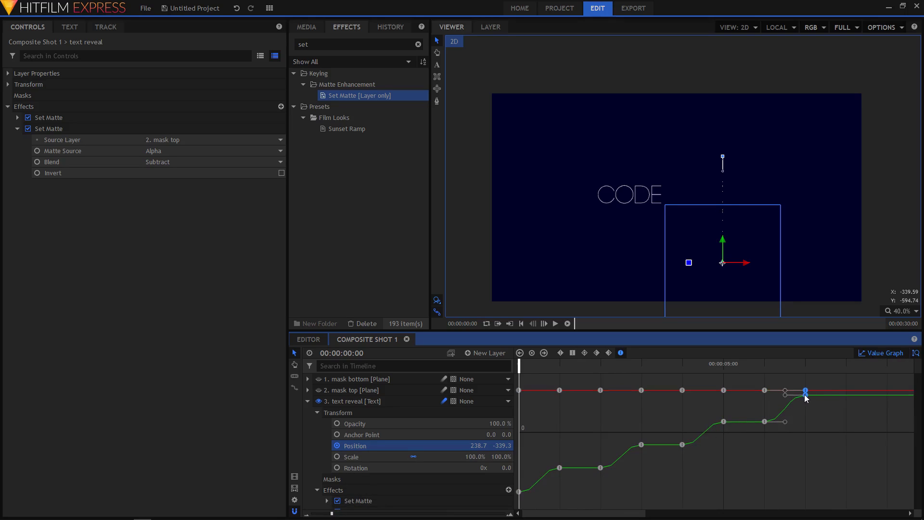
left_click_drag(778, 396, 764, 396)
left_click(723, 422)
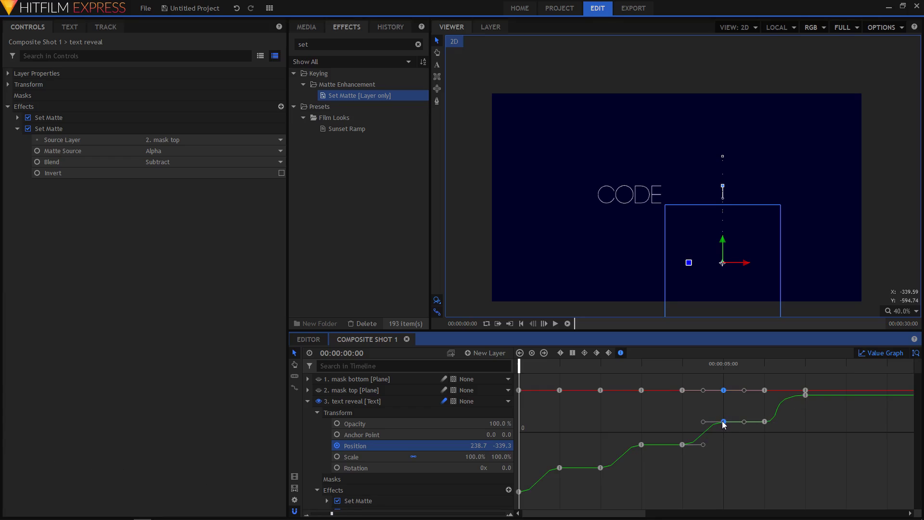
left_click_drag(703, 423, 690, 423)
left_click(559, 467)
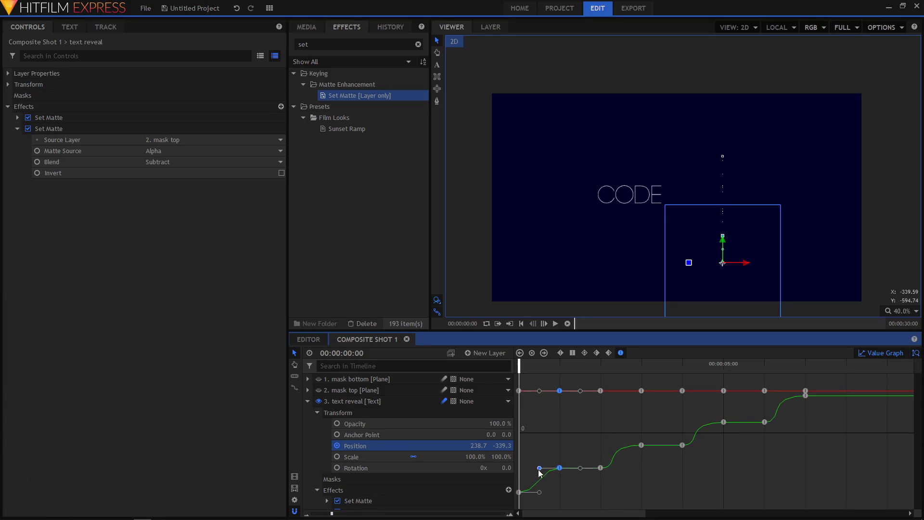
left_click(307, 401)
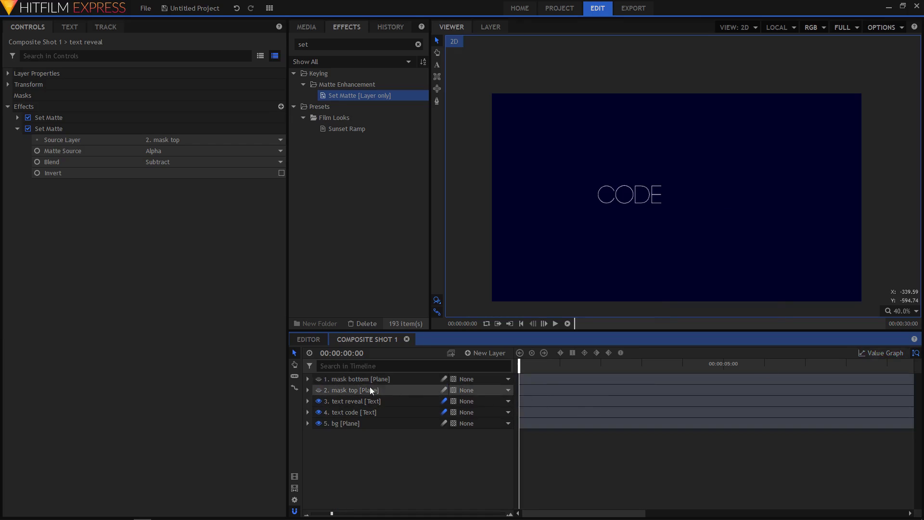
left_click(554, 323)
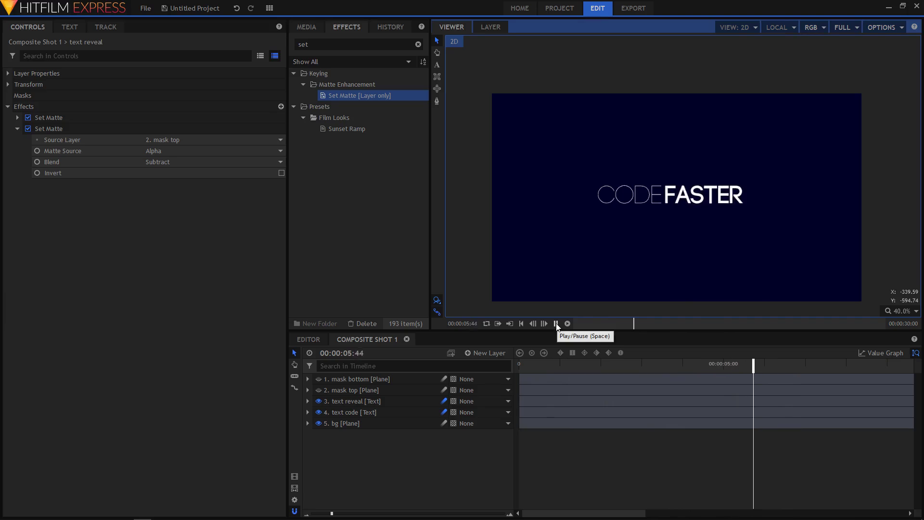
left_click(556, 324)
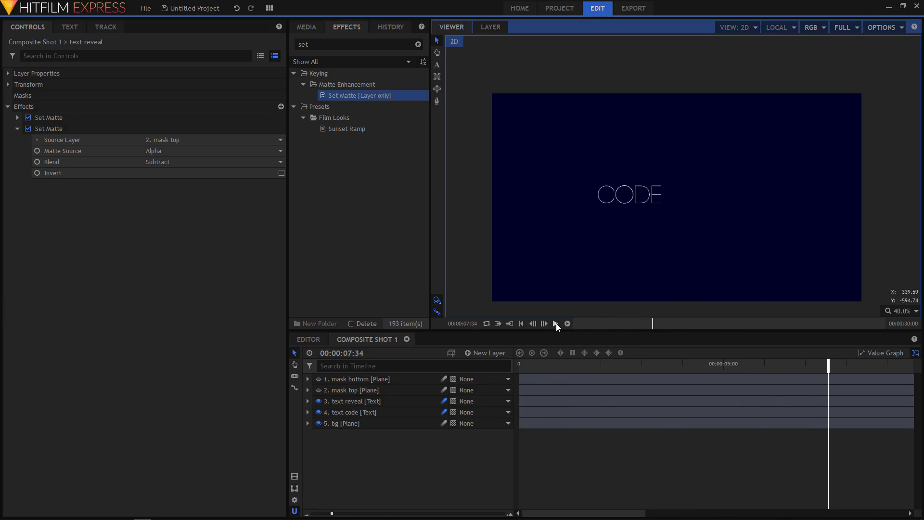
left_click(555, 322)
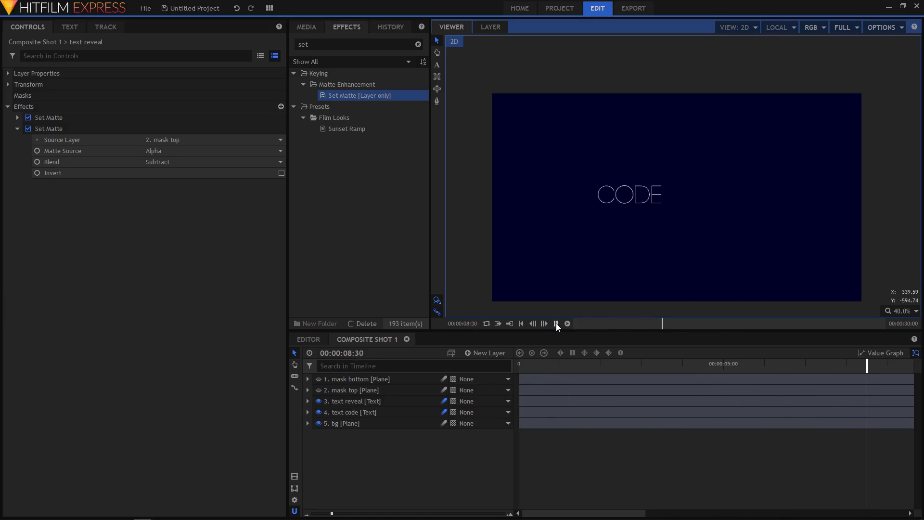